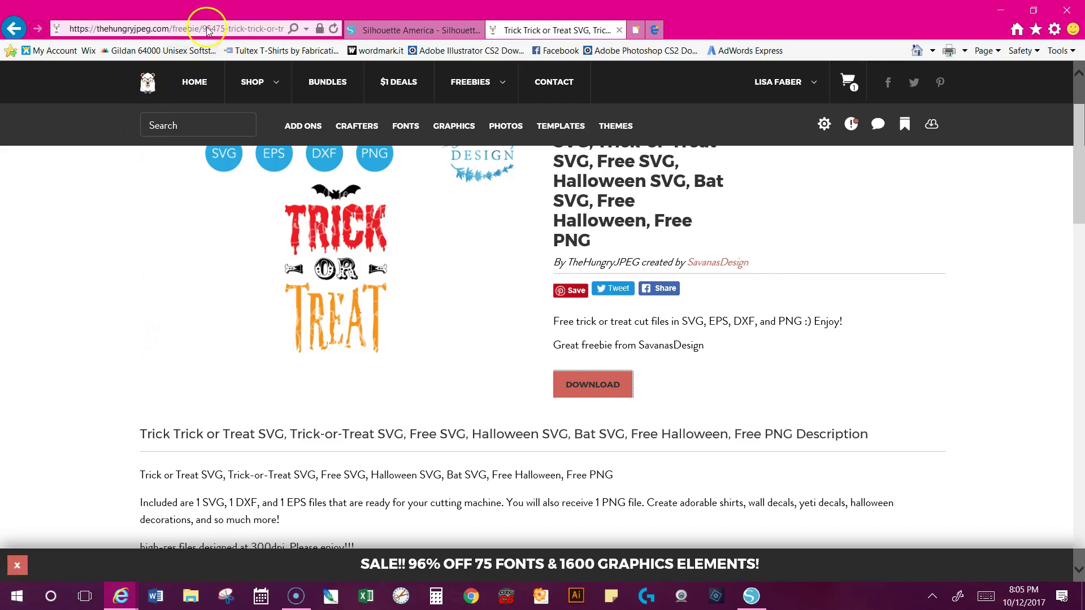
Step: Bring up TheHungryJPEG's free Trick or Treat SVG/EPS/DXF/PNG freebie page in Internet Explorer
{"action": "mouse_move", "coordinate": [257, 172]}
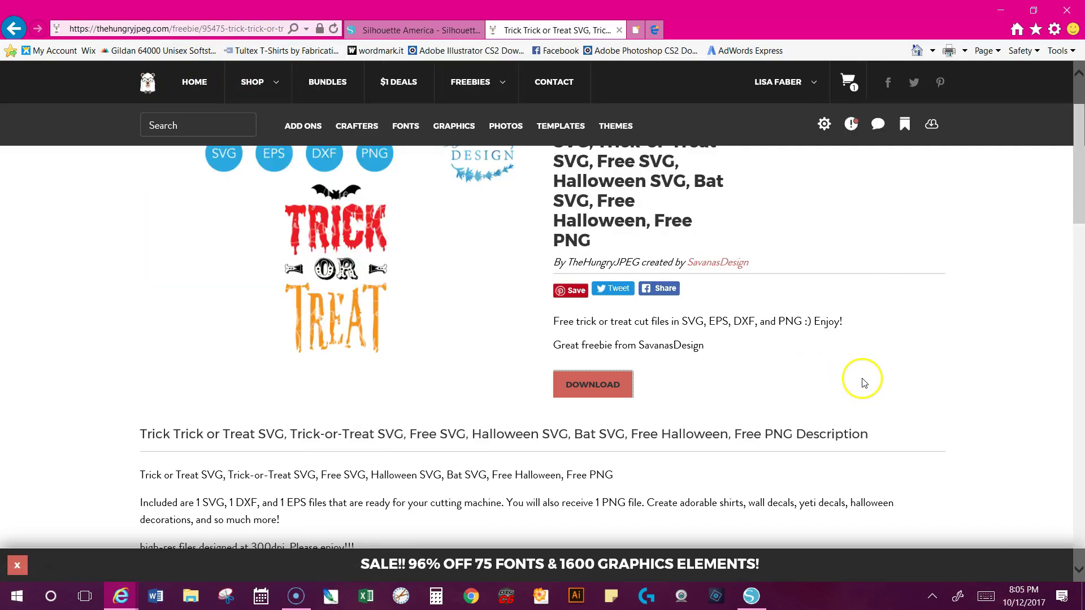
{"action": "mouse_move", "coordinate": [506, 139]}
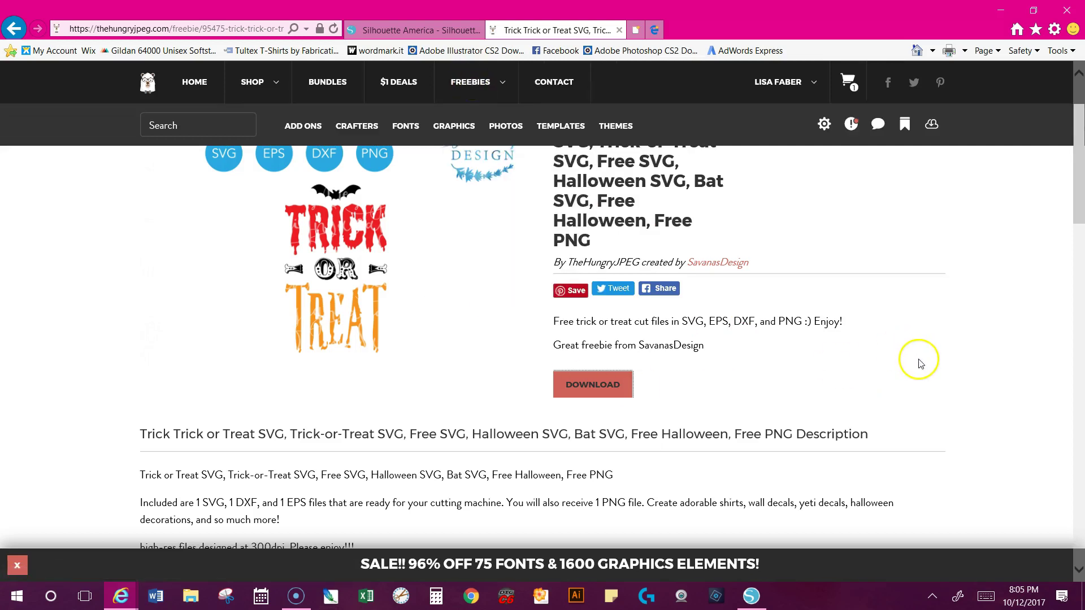
Step: Start the download of the 711 KB Trick or Treat freebie zip
{"action": "left_click", "coordinate": [595, 392]}
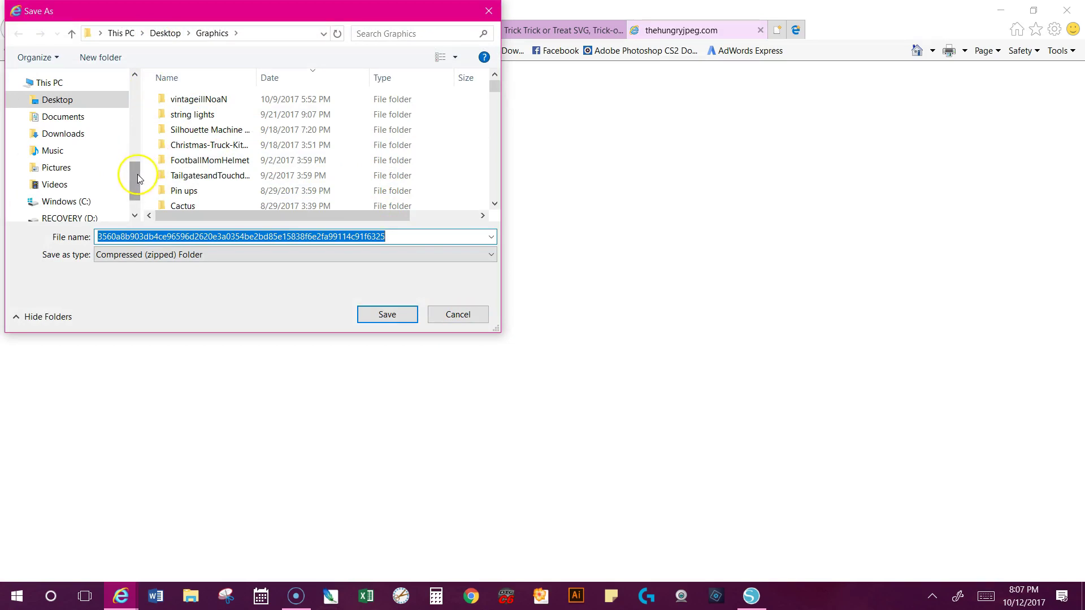
Step: Save the zipped freebie to the Desktop as 'Trick or treat'
{"action": "left_click", "coordinate": [67, 103]}
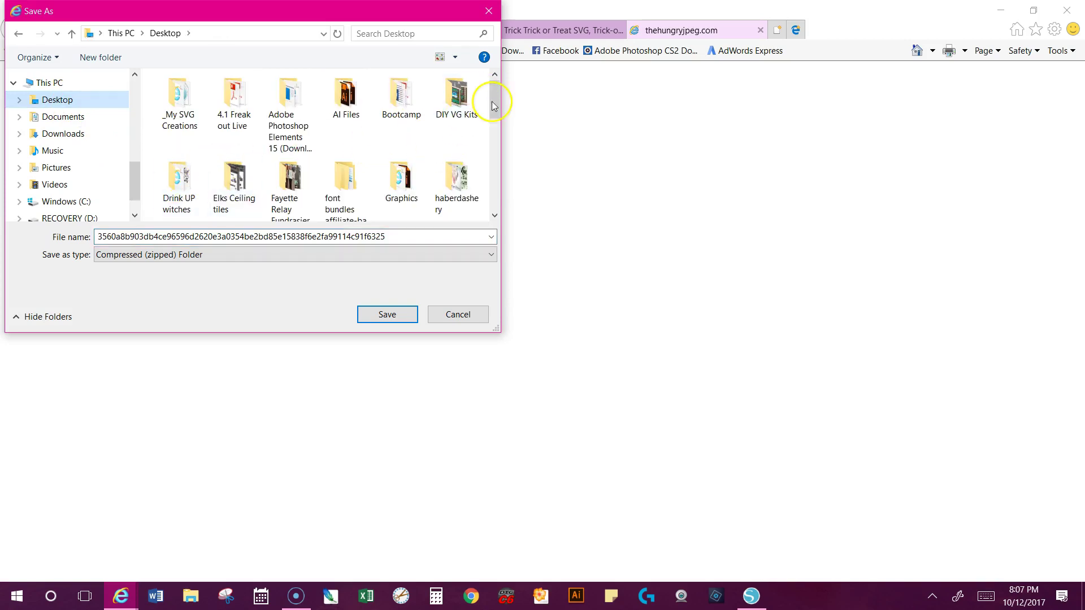
{"action": "left_click_drag", "start_coordinate": [493, 95], "coordinate": [504, 114]}
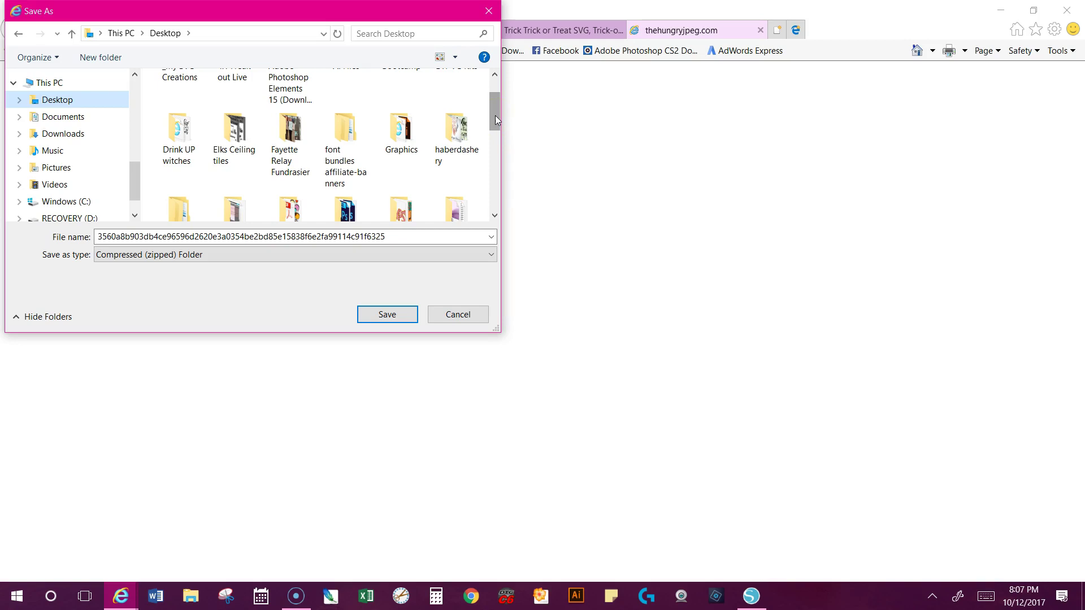
{"action": "double_click", "coordinate": [409, 239]}
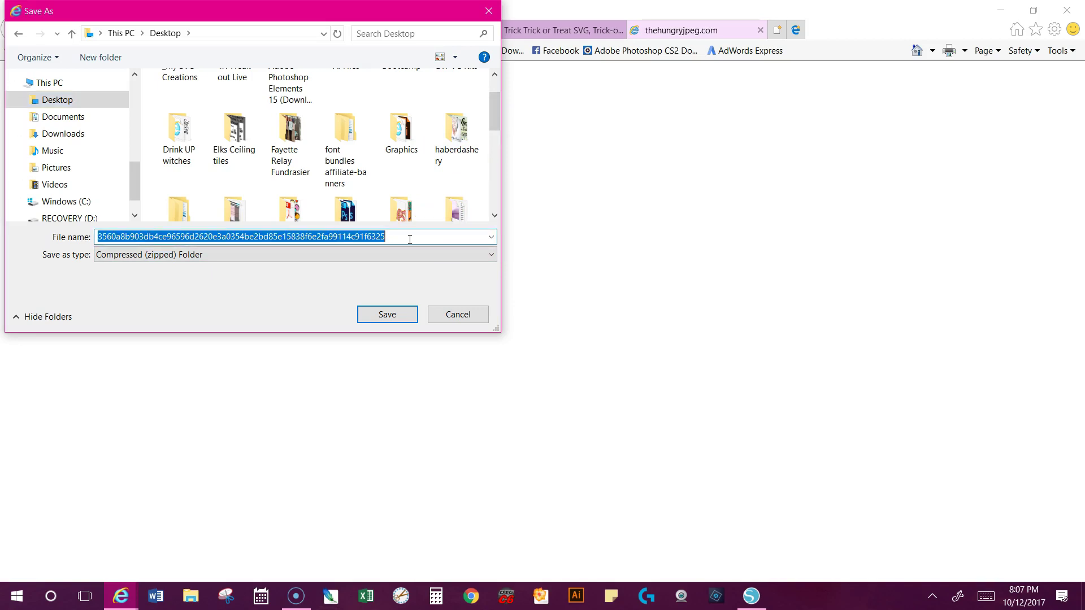
{"action": "type", "text": "T"}
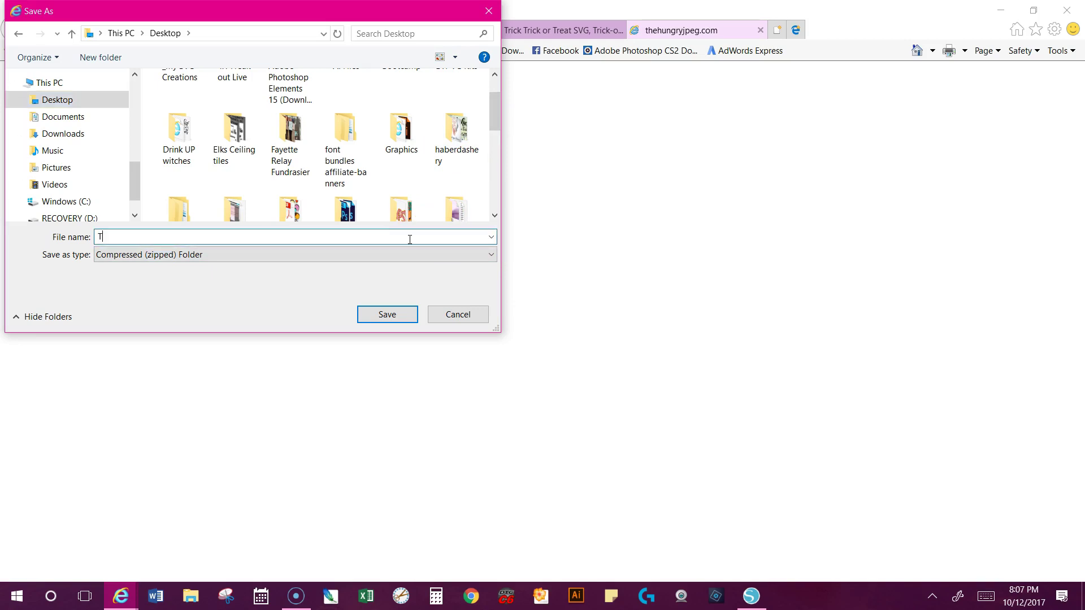
{"action": "type", "text": "rick or treat"}
{"action": "left_click", "coordinate": [57, 99]}
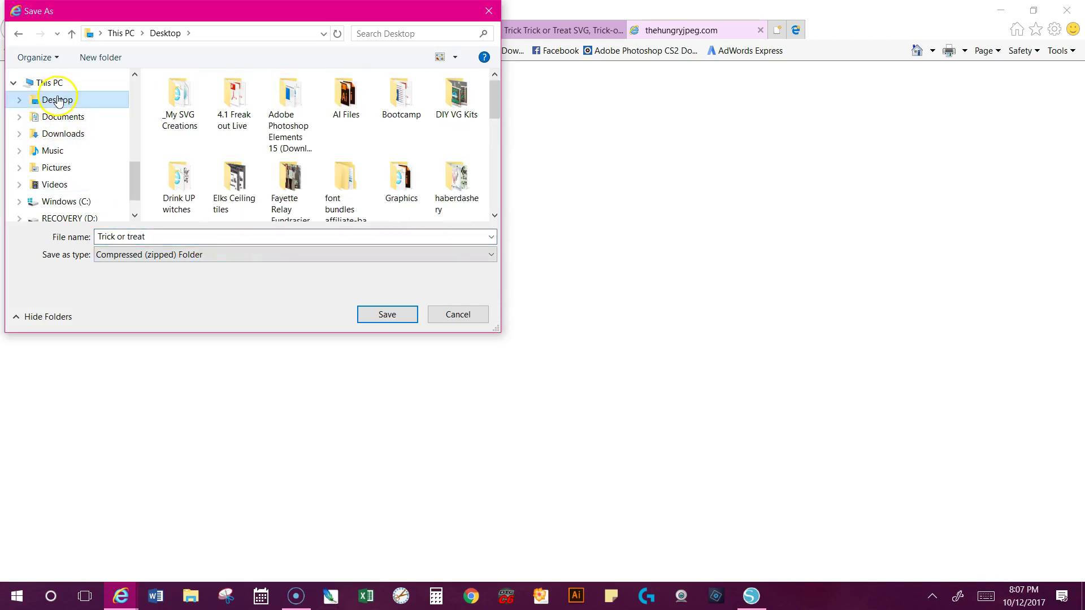
{"action": "left_click", "coordinate": [387, 315]}
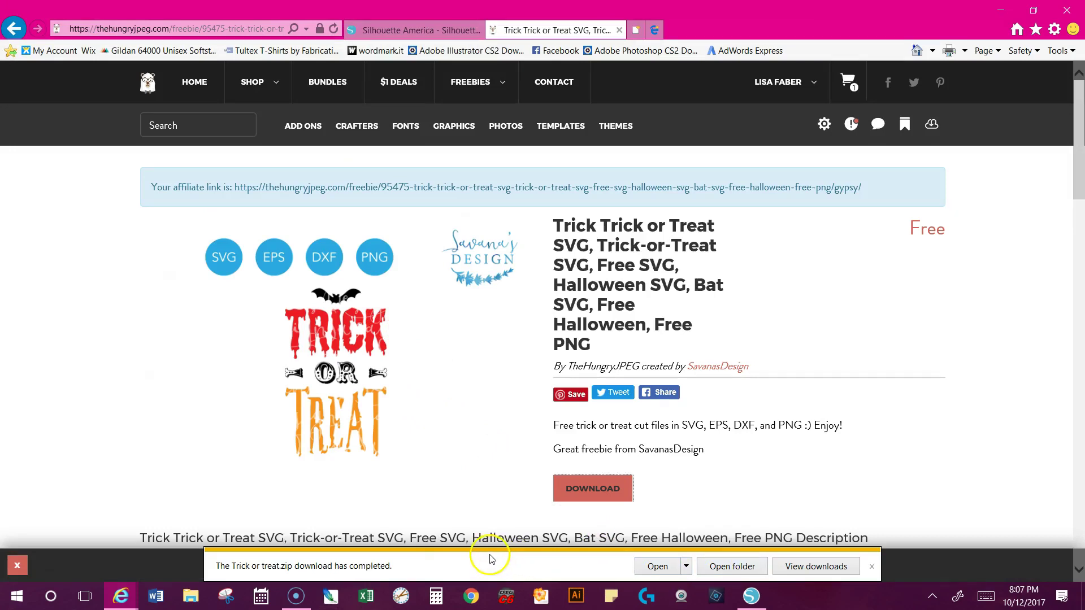
Step: Extract Trick or treat.zip into a Trick or treat folder on the Desktop
{"action": "left_click", "coordinate": [658, 566]}
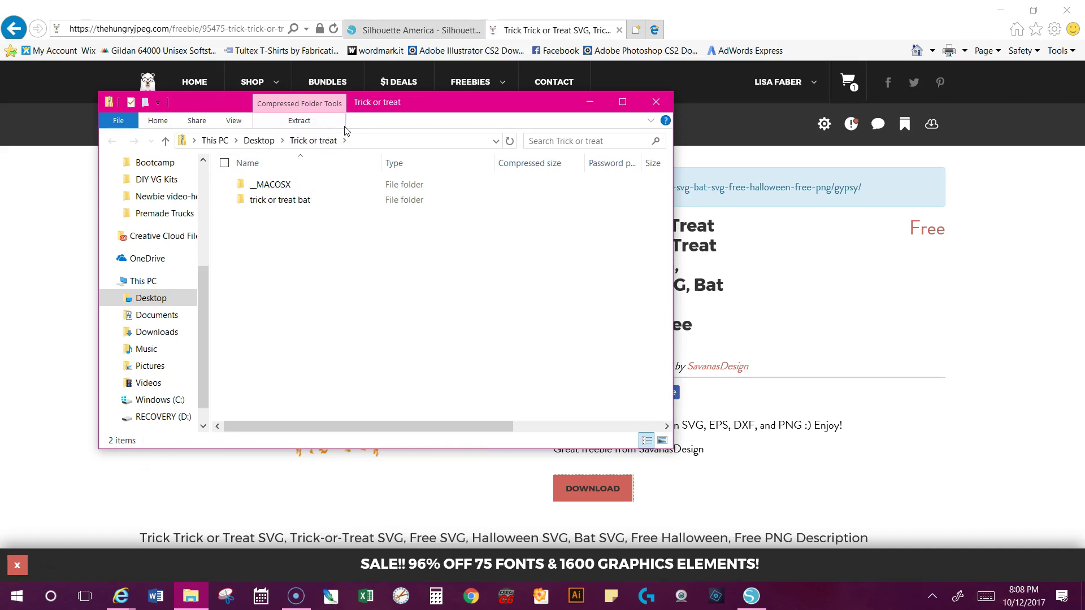
{"action": "double_click", "coordinate": [298, 204]}
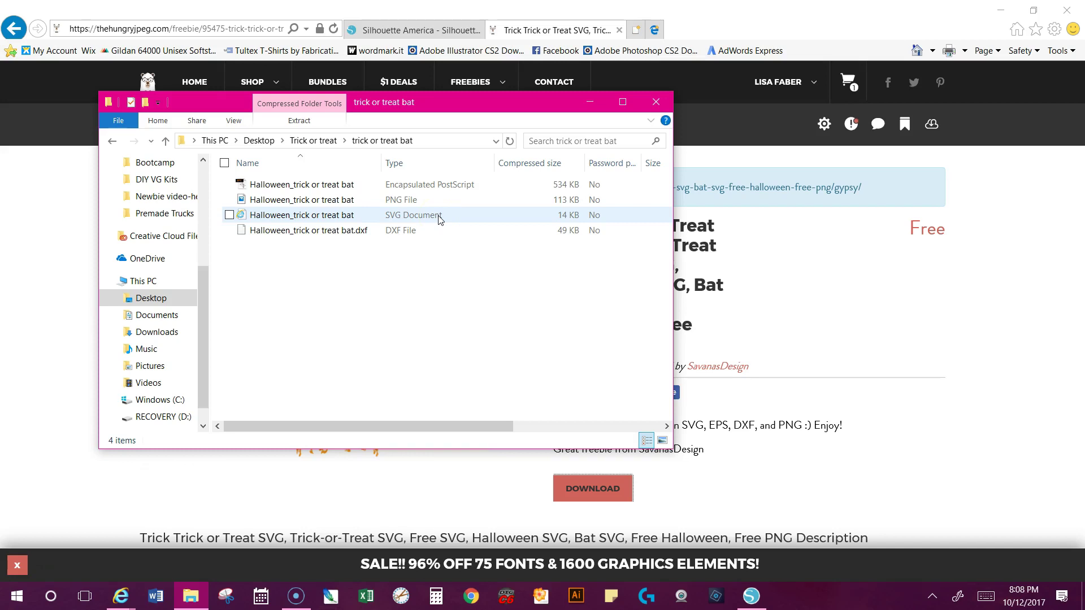
{"action": "left_click", "coordinate": [295, 121]}
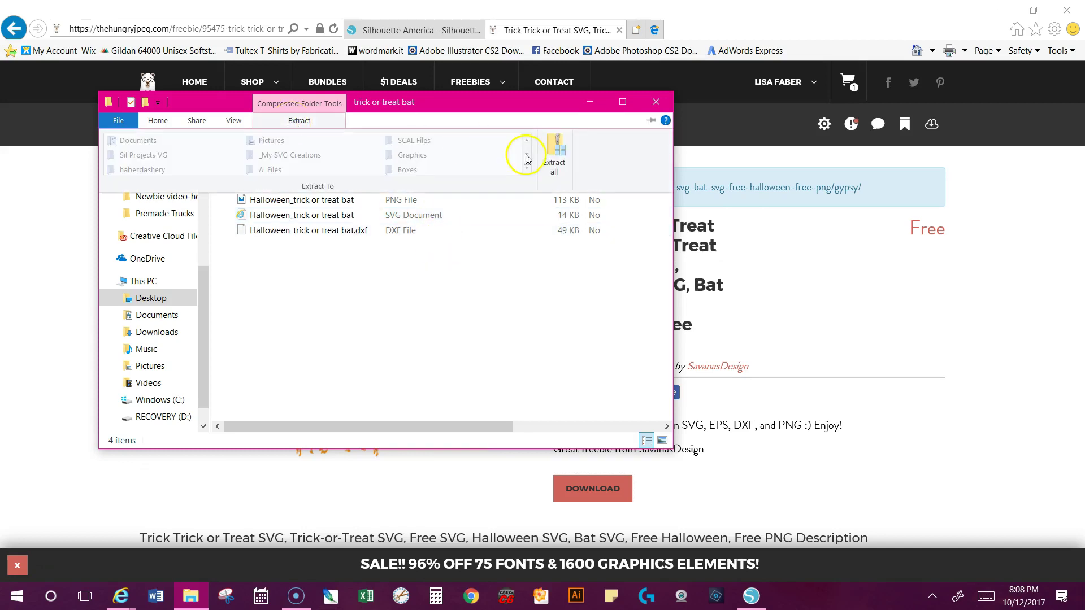
{"action": "left_click", "coordinate": [562, 158]}
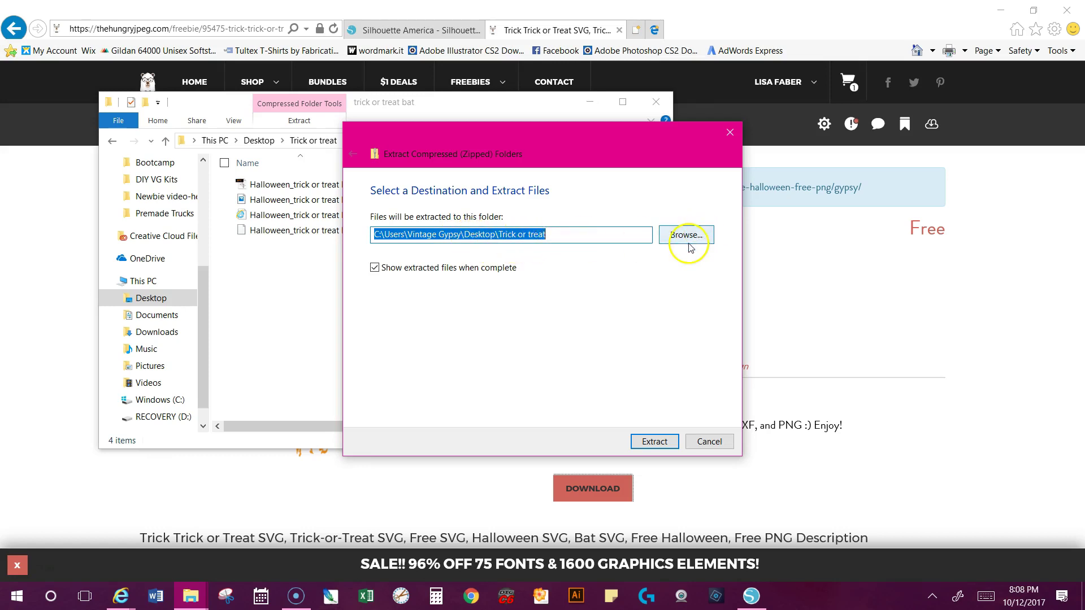
{"action": "left_click", "coordinate": [656, 444]}
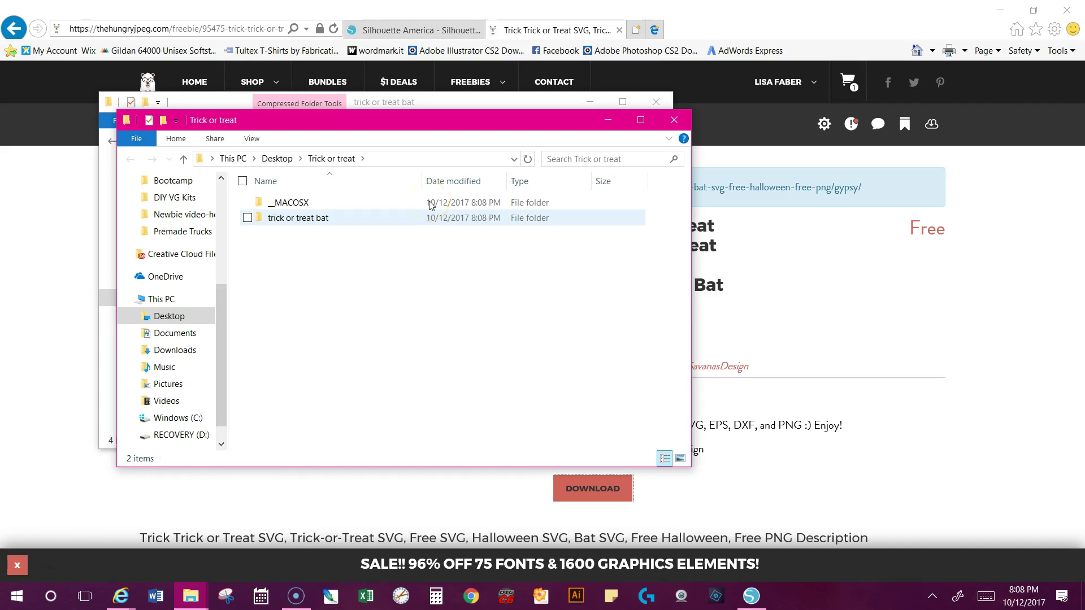
Step: Close both Explorer windows and minimize the browser and Silhouette Studio to reach the desktop
{"action": "left_click", "coordinate": [666, 116]}
{"action": "left_click", "coordinate": [656, 101]}
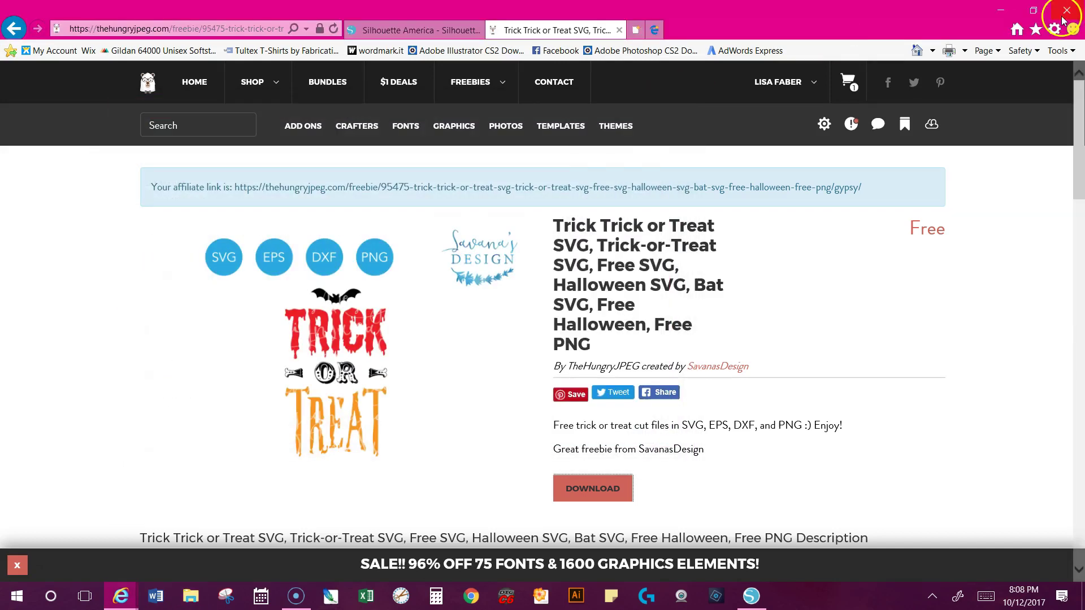
{"action": "left_click", "coordinate": [997, 12]}
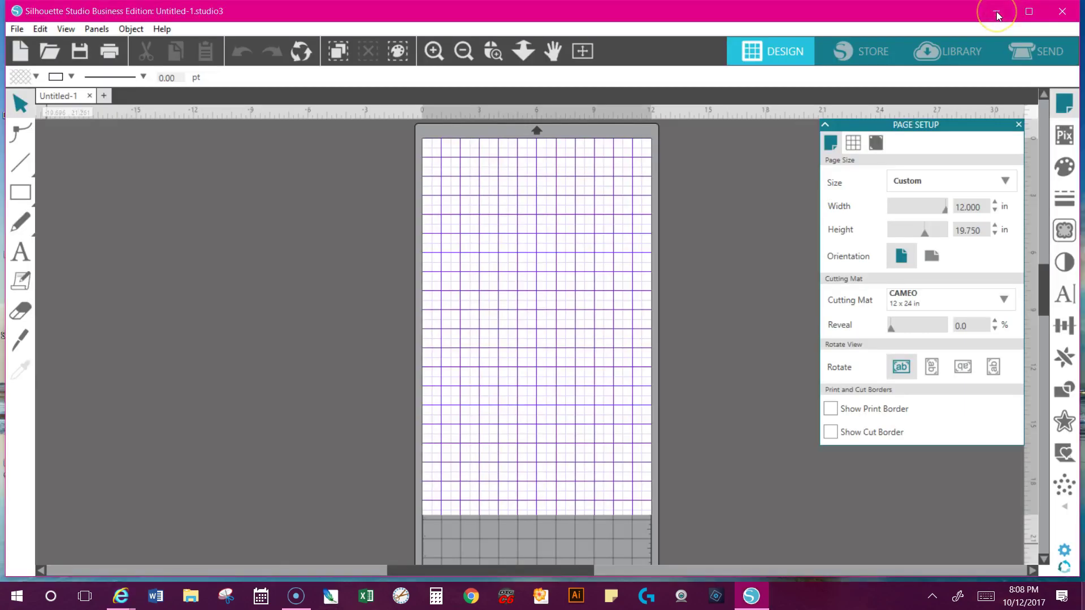
{"action": "left_click", "coordinate": [995, 9]}
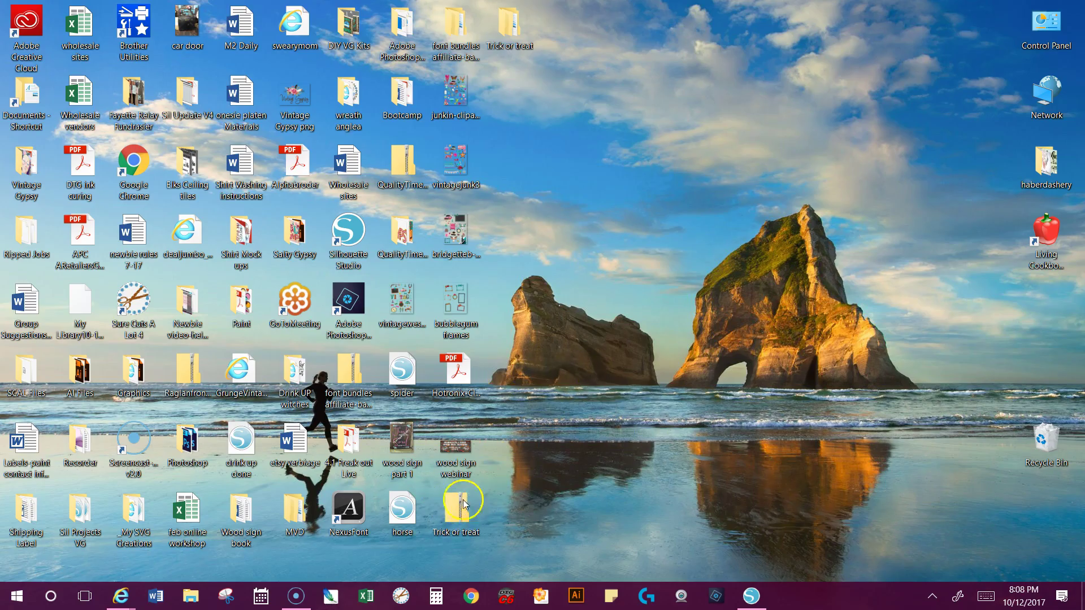
Step: Preview the SVG from Trick or treat > trick or treat bat, then return to Silhouette Studio
{"action": "left_click", "coordinate": [518, 35]}
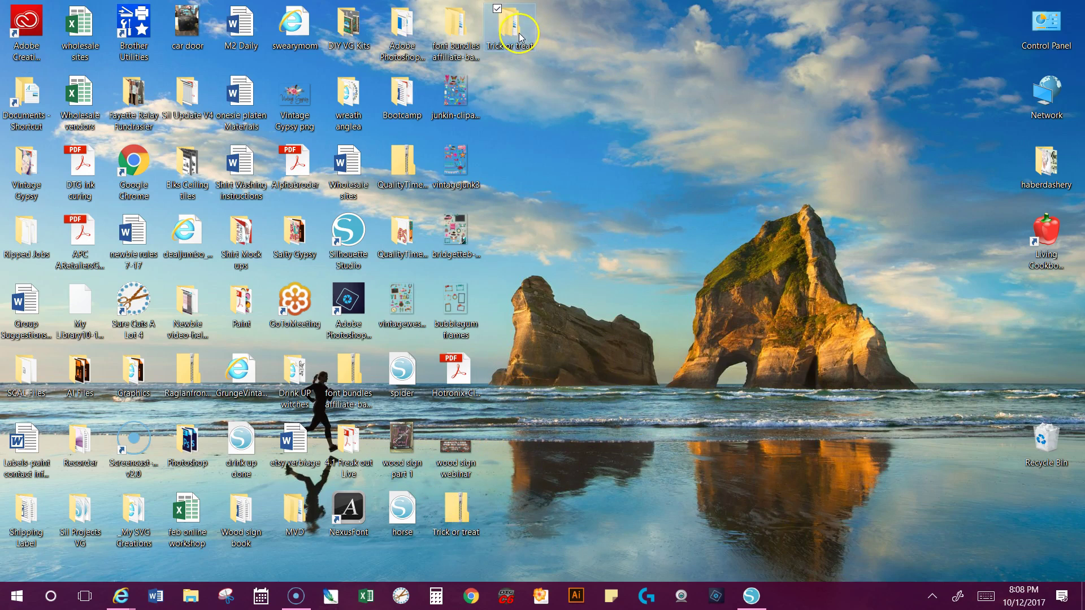
{"action": "double_click", "coordinate": [519, 35]}
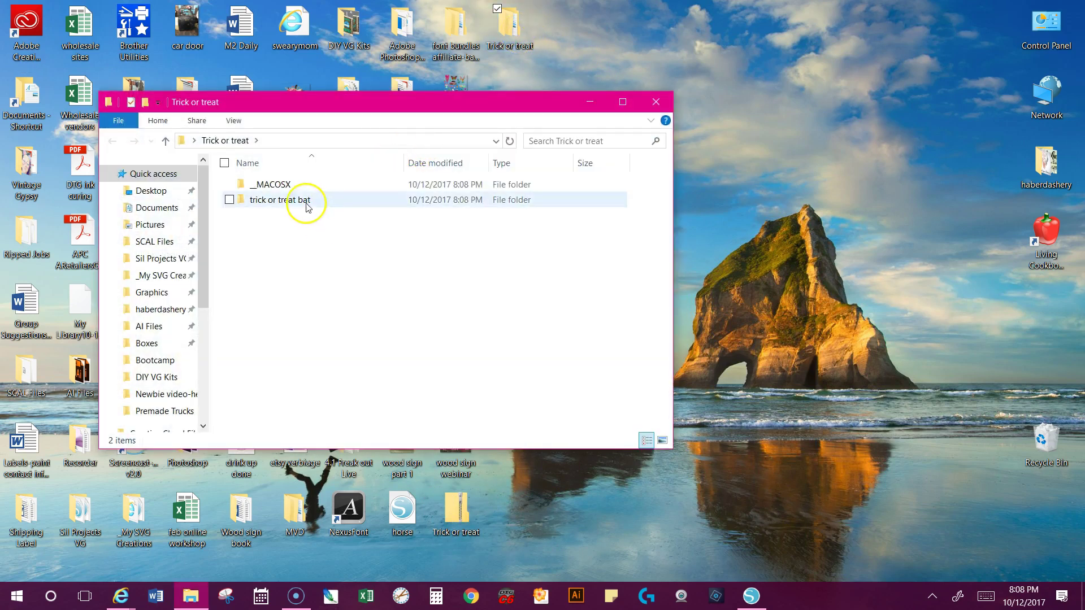
{"action": "double_click", "coordinate": [305, 202]}
{"action": "double_click", "coordinate": [472, 212]}
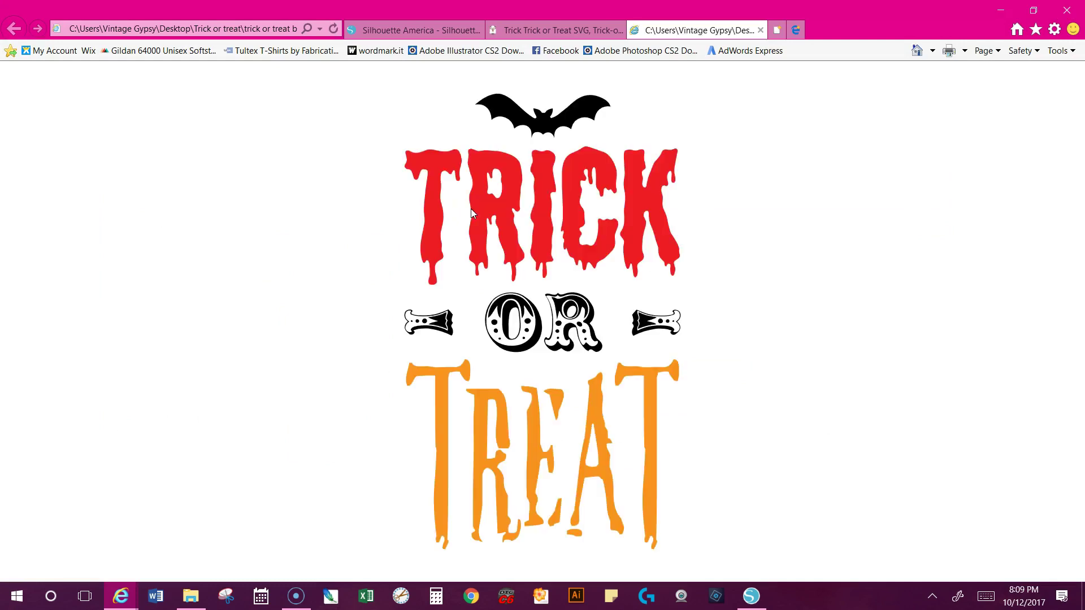
{"action": "left_click", "coordinate": [998, 12]}
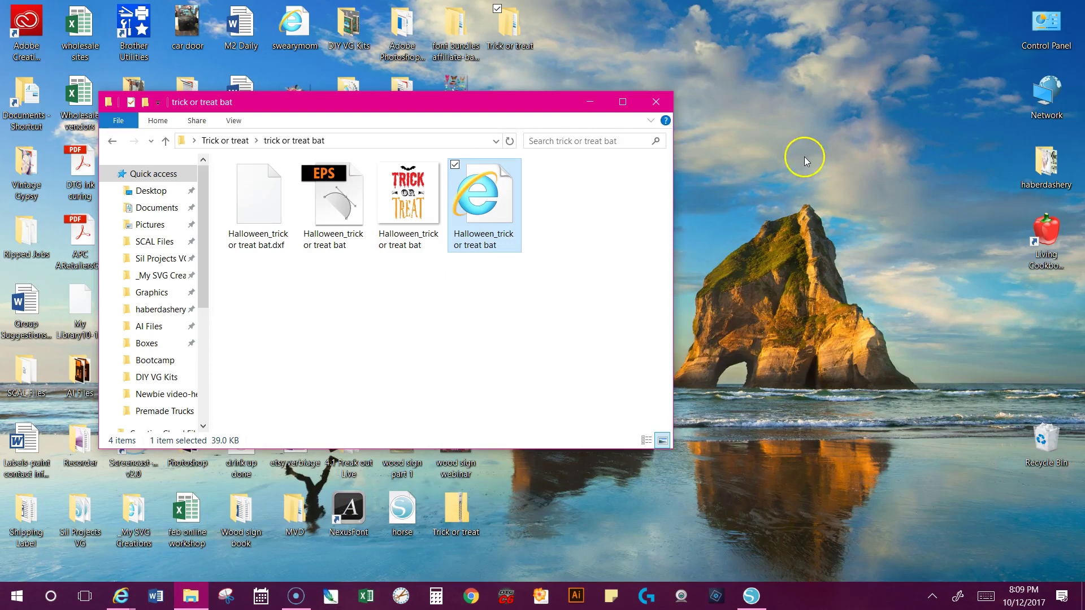
{"action": "left_click", "coordinate": [751, 596]}
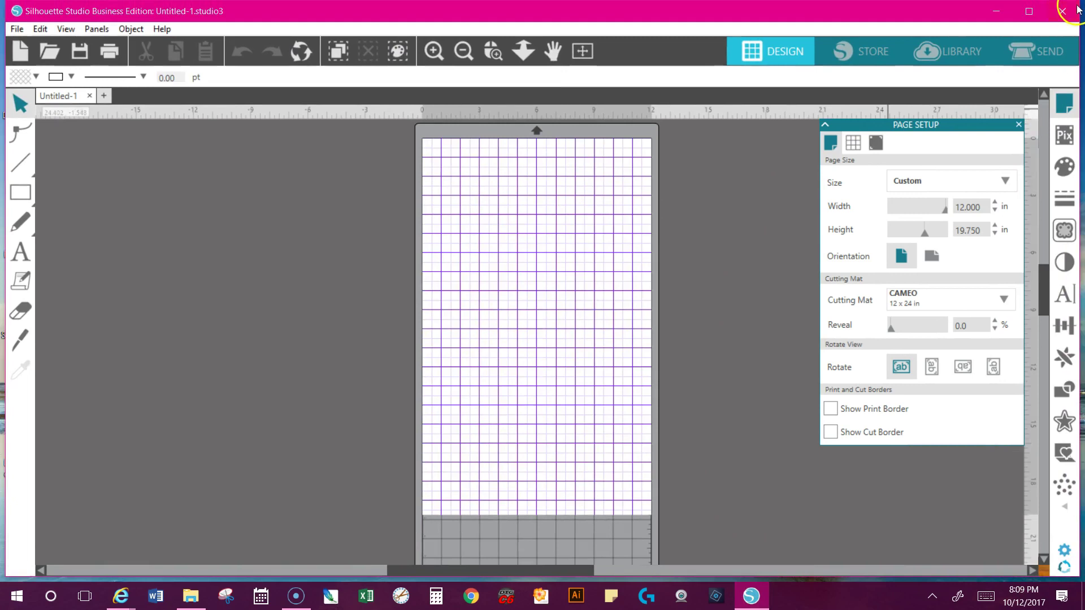
Step: Drag the Trick or Treat SVG from the folder onto the Untitled-1 page
{"action": "left_click_drag", "start_coordinate": [1079, 5], "coordinate": [830, 190]}
{"action": "left_click_drag", "start_coordinate": [500, 180], "coordinate": [449, 430]}
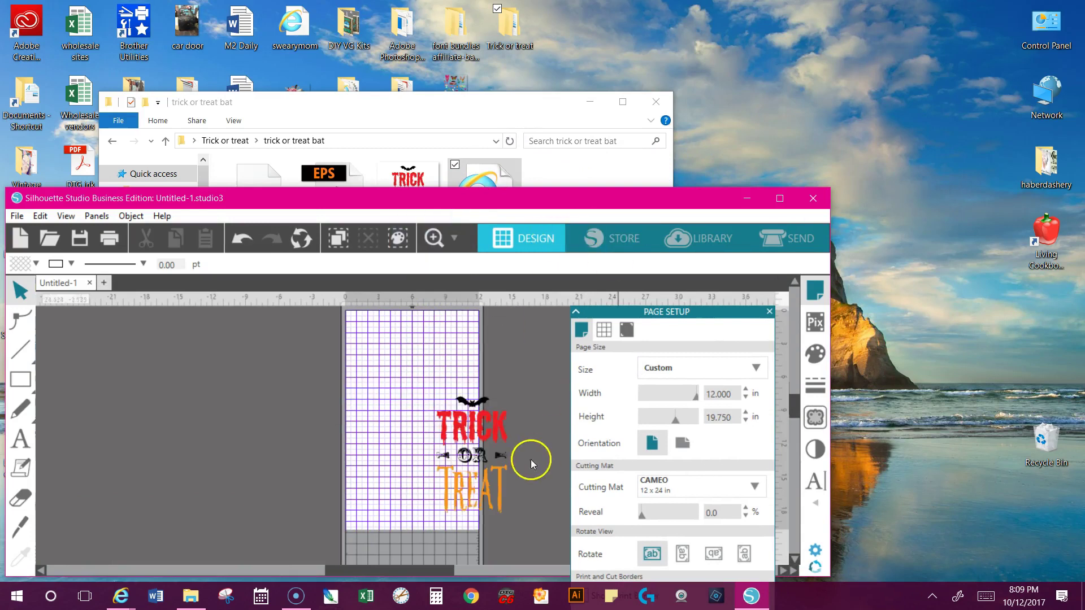
{"action": "left_click", "coordinate": [494, 436]}
Step: Maximize Silhouette and move the whole TRICK OR TREAT design to the mat centre
{"action": "left_click", "coordinate": [781, 196]}
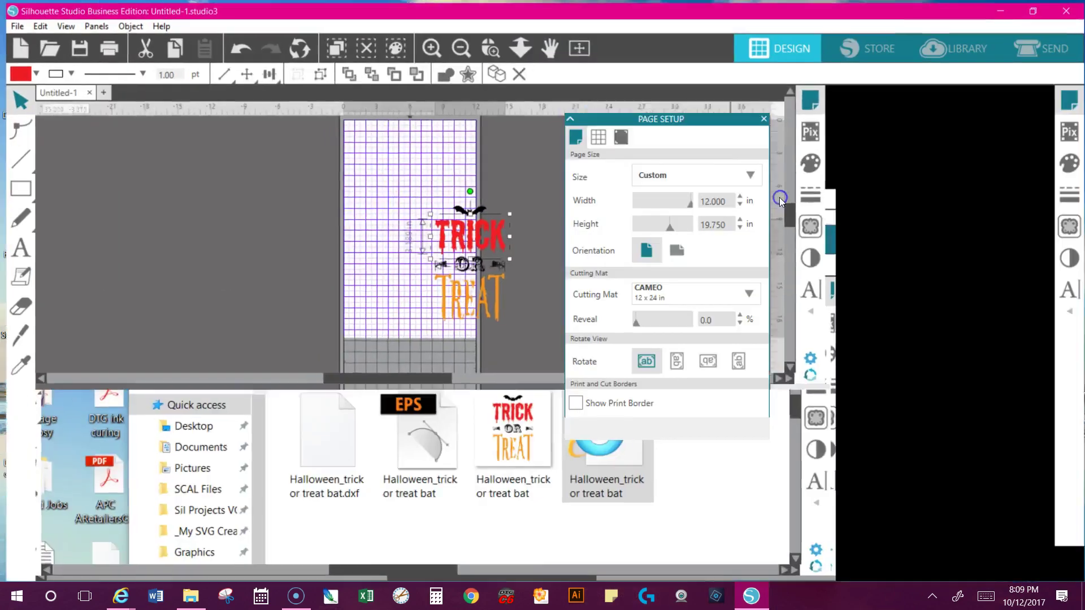
{"action": "left_click_drag", "start_coordinate": [533, 250], "coordinate": [686, 415]}
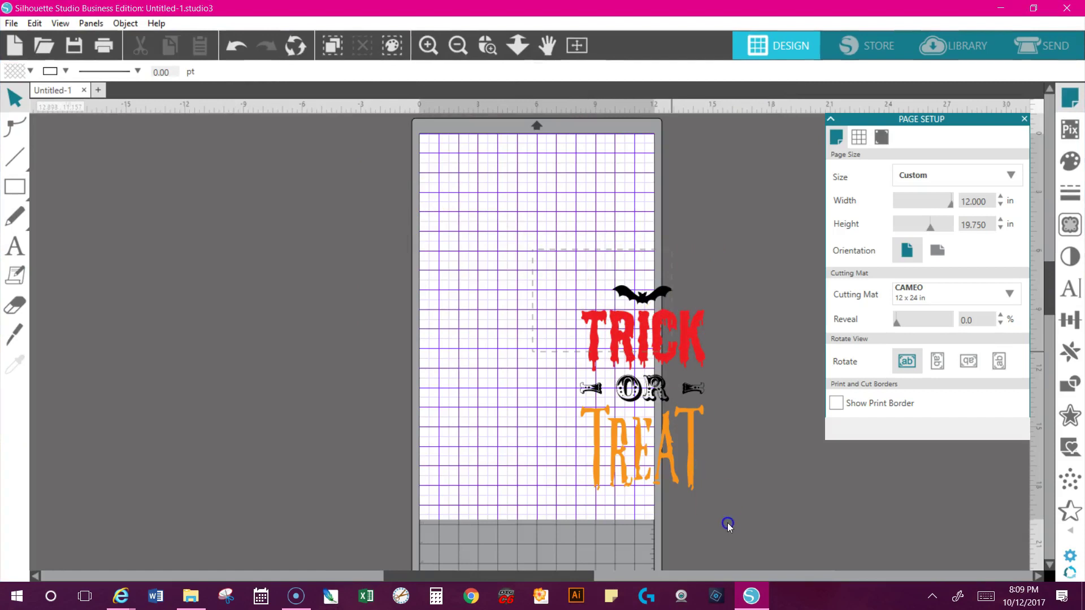
{"action": "left_click", "coordinate": [694, 484]}
{"action": "left_click_drag", "start_coordinate": [544, 250], "coordinate": [731, 508]}
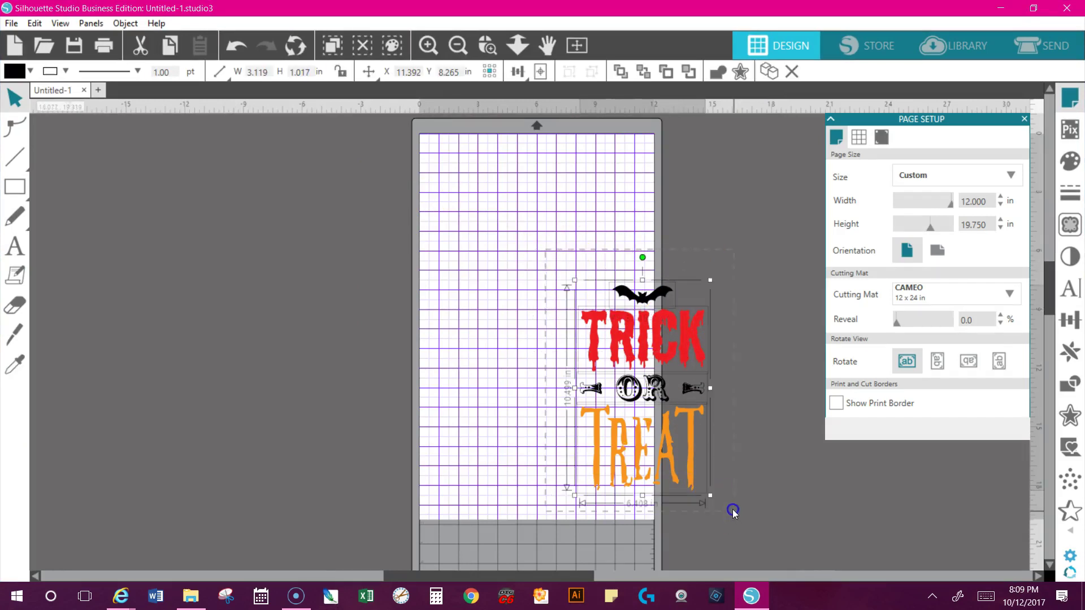
{"action": "left_click_drag", "start_coordinate": [696, 461], "coordinate": [584, 357]}
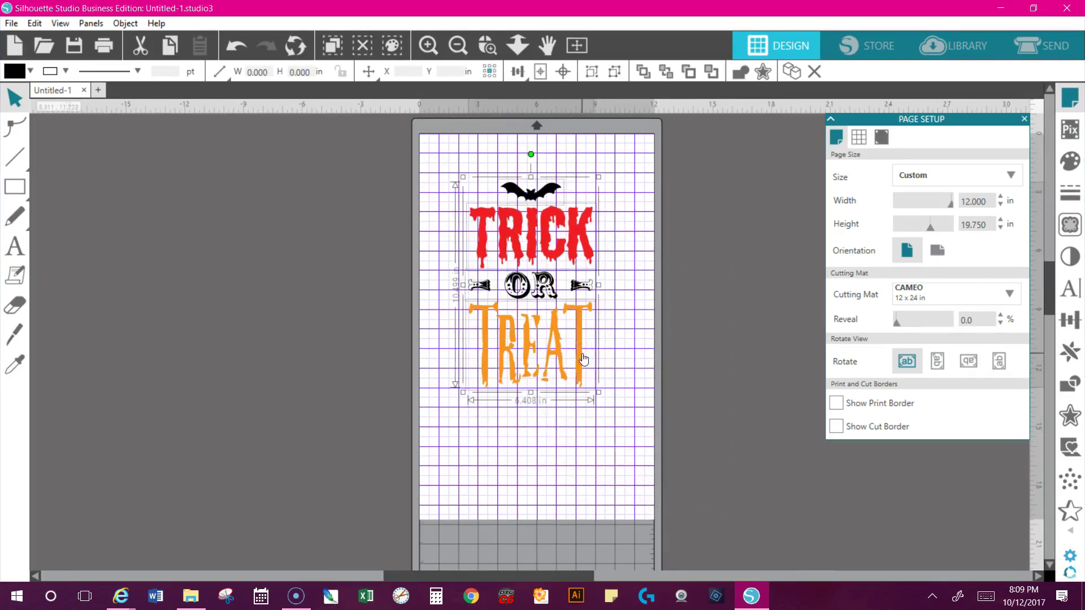
{"action": "left_click", "coordinate": [584, 326]}
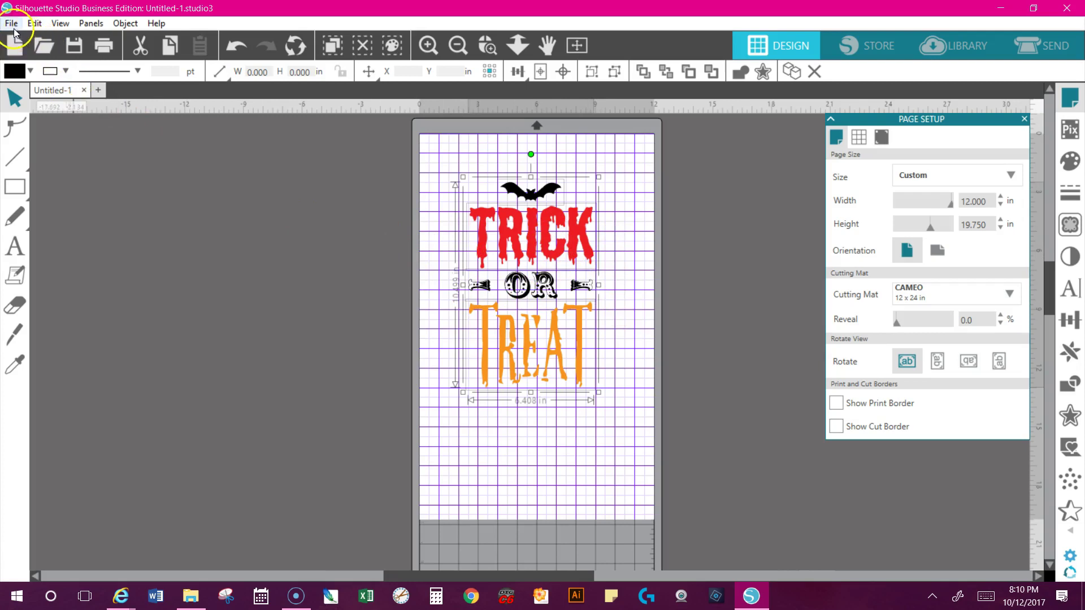
Step: Save Untitled-1 via File > Save to Library into the cloud account's Library folder
{"action": "left_click", "coordinate": [13, 26]}
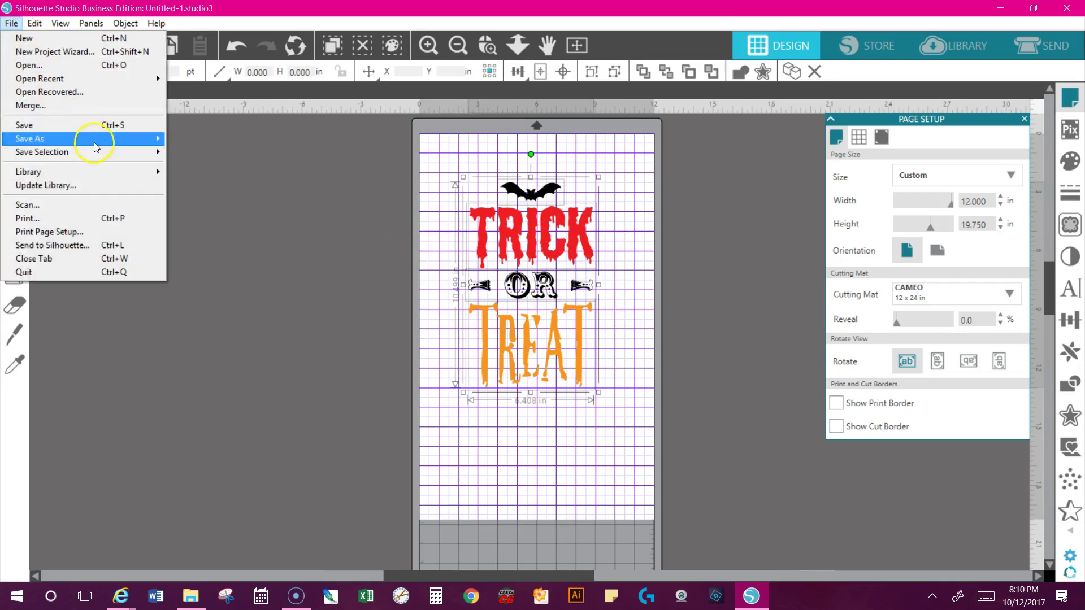
{"action": "mouse_move", "coordinate": [103, 146]}
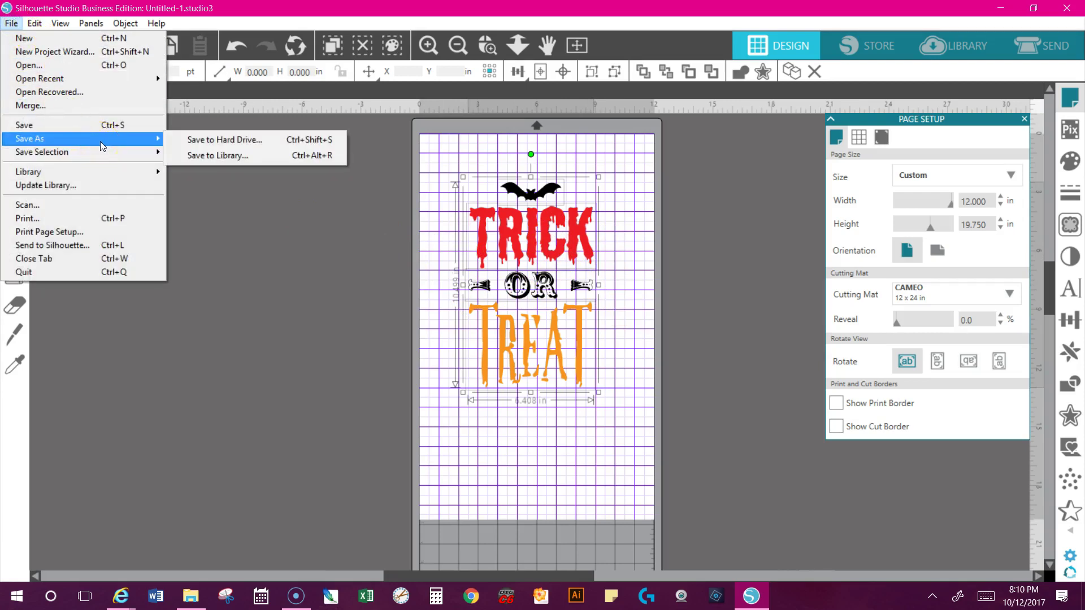
{"action": "left_click", "coordinate": [211, 156]}
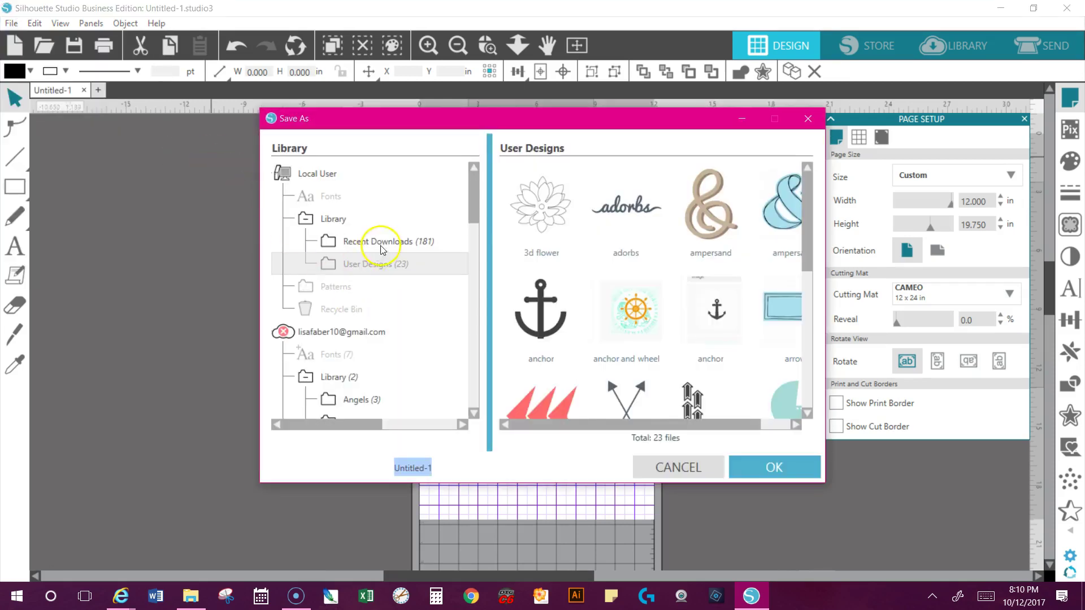
{"action": "left_click", "coordinate": [392, 268]}
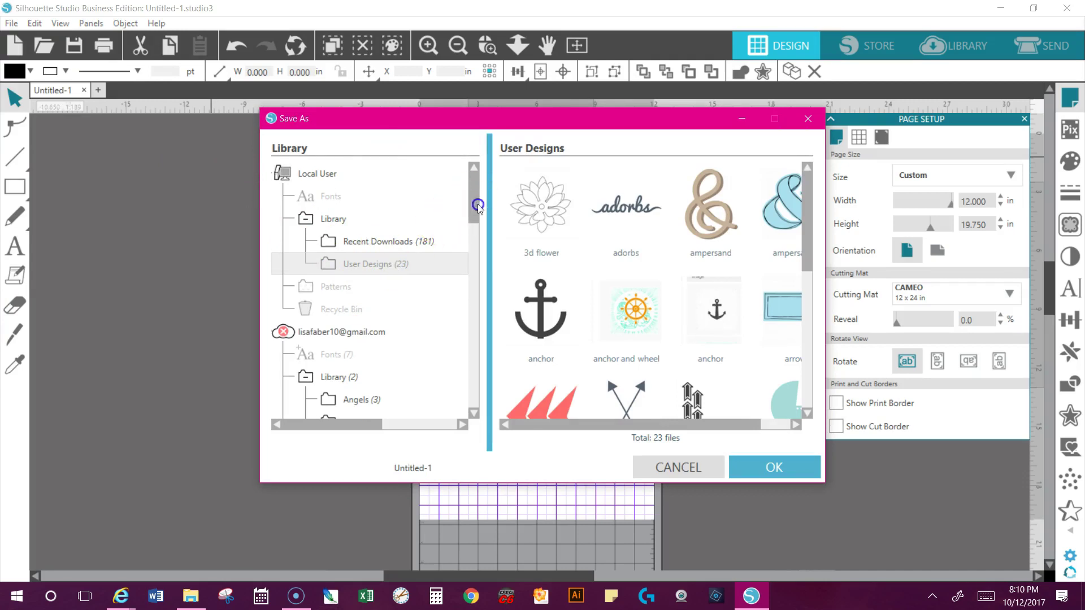
{"action": "mouse_move", "coordinate": [477, 205]}
{"action": "left_mouse_down"}
{"action": "mouse_move", "coordinate": [477, 243]}
{"action": "mouse_move", "coordinate": [473, 221]}
{"action": "left_mouse_up"}
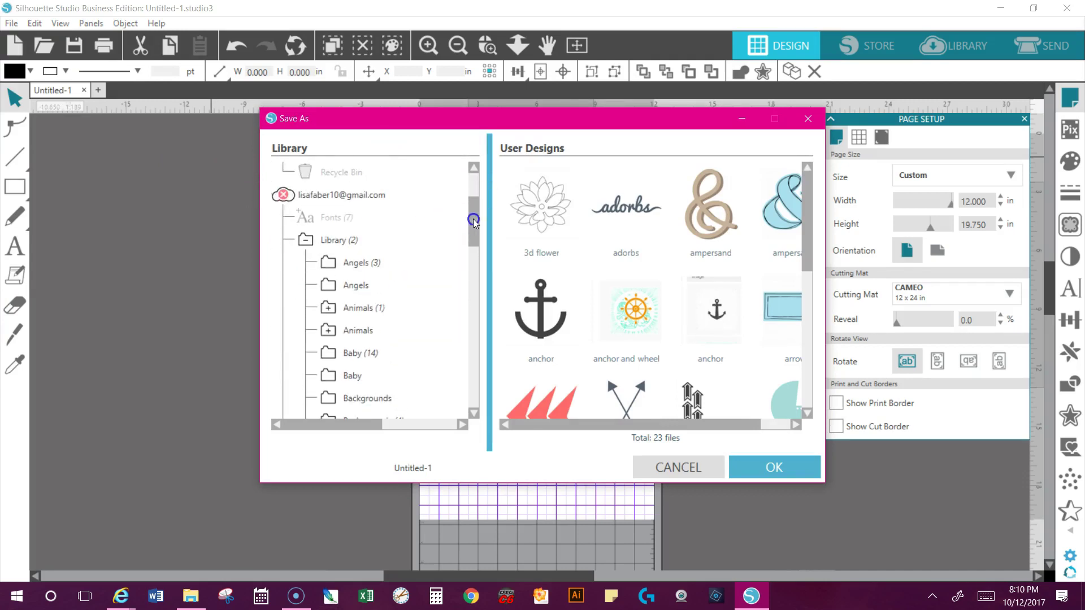
{"action": "left_click", "coordinate": [350, 239]}
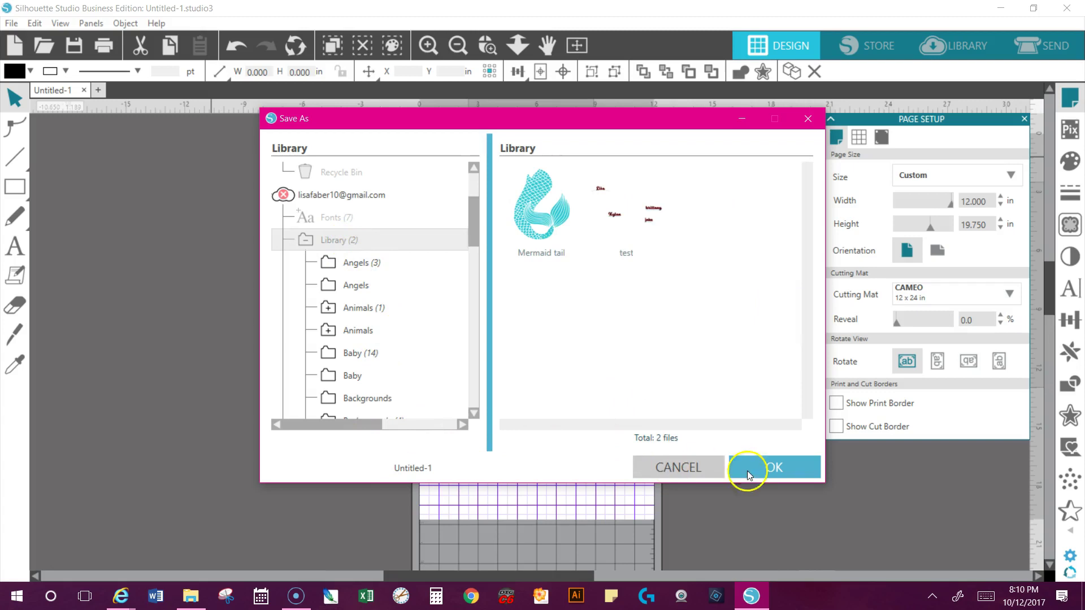
{"action": "left_click", "coordinate": [335, 195]}
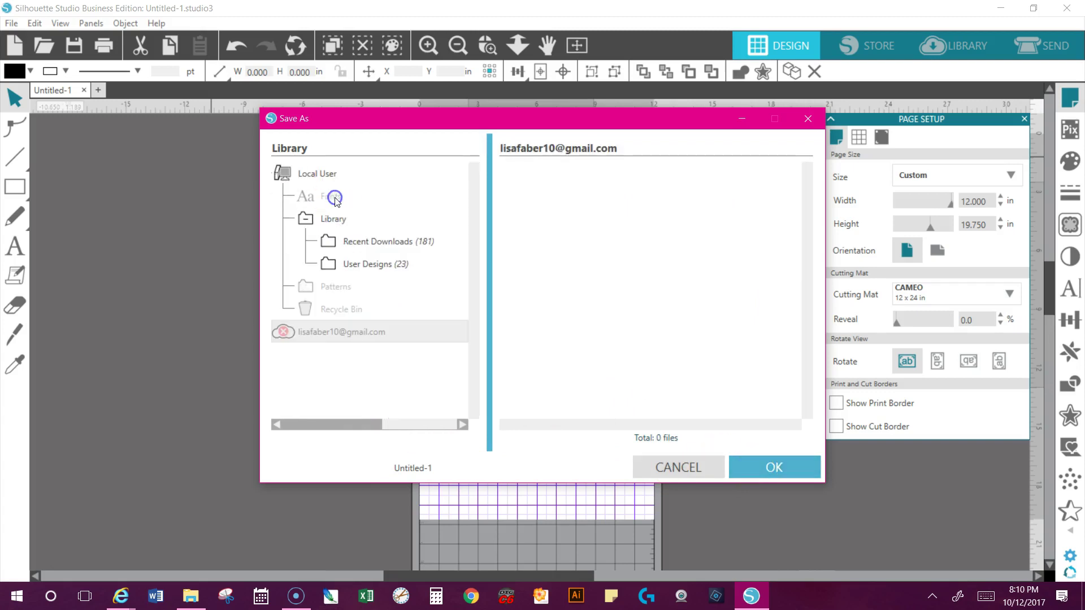
{"action": "left_click", "coordinate": [336, 337]}
{"action": "left_click", "coordinate": [335, 376]}
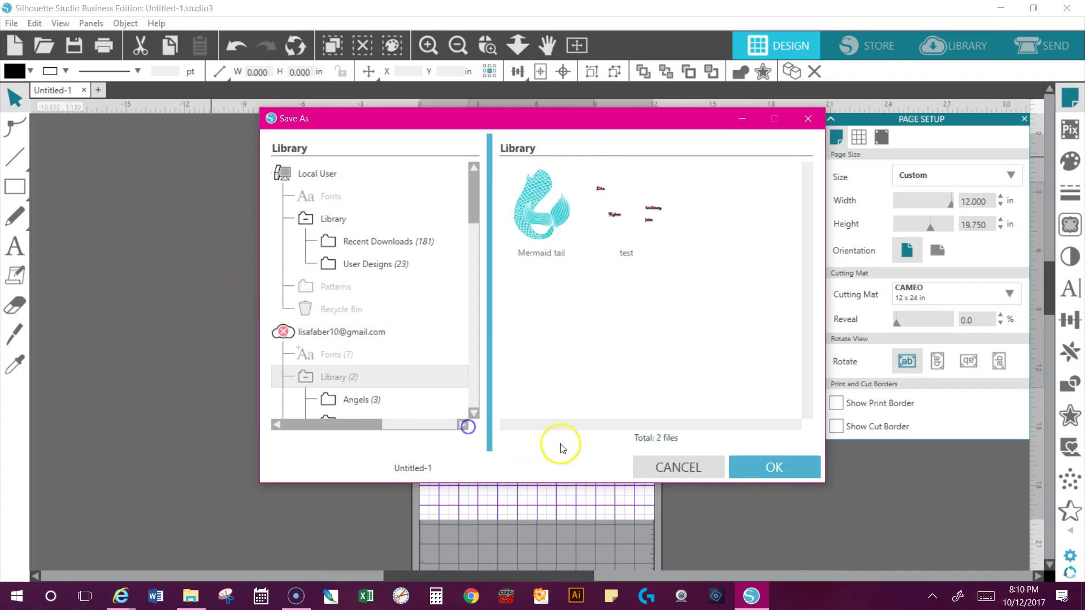
{"action": "left_click", "coordinate": [758, 463]}
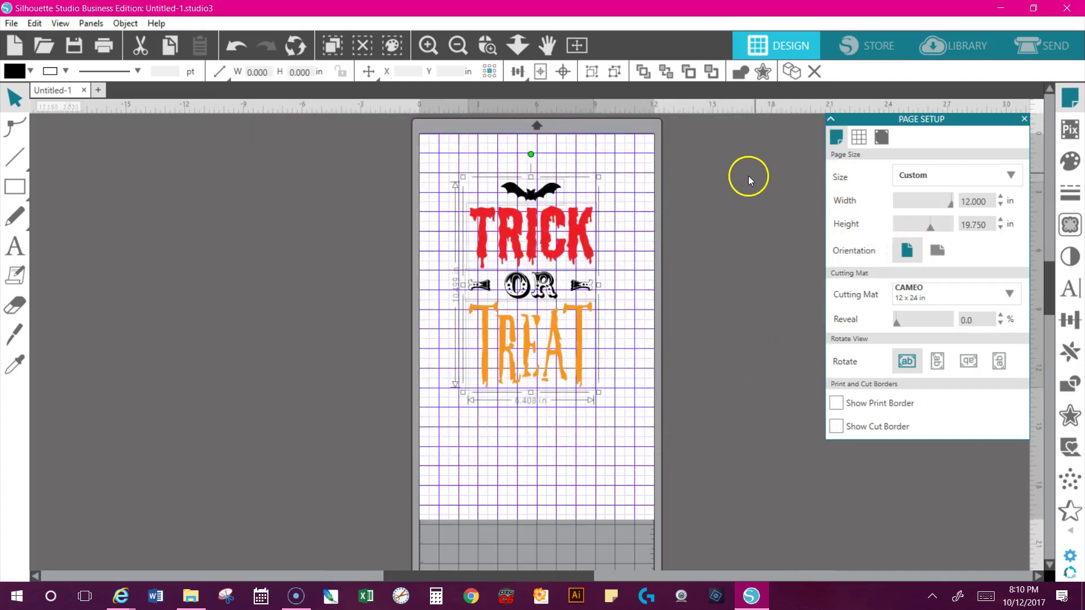
Step: In the Library, rename the Untitled-1 design to 'Trick or trick'
{"action": "left_click", "coordinate": [952, 45]}
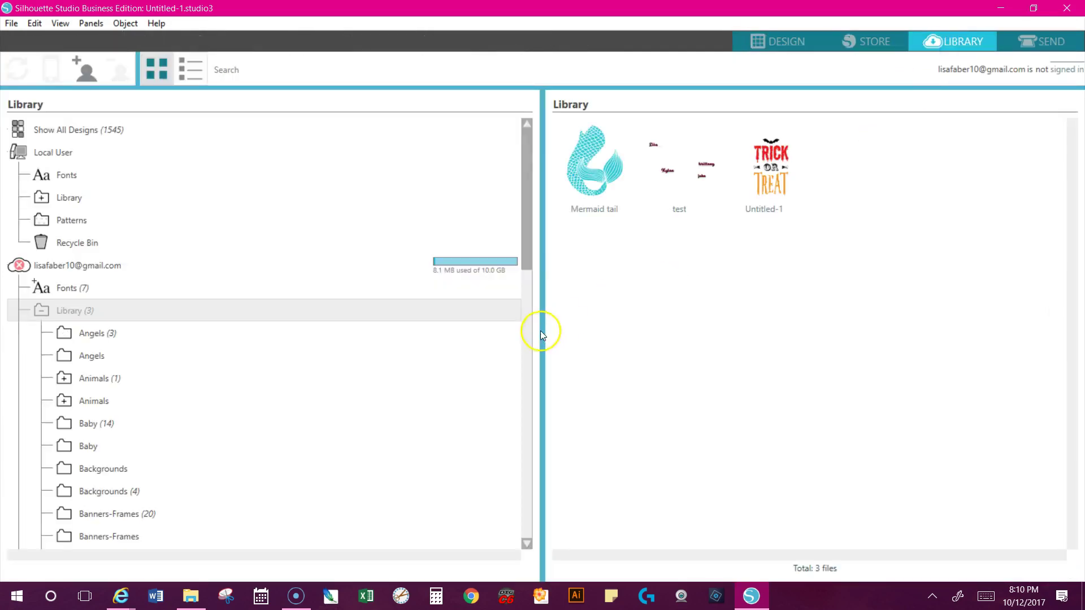
{"action": "left_click_drag", "start_coordinate": [789, 177], "coordinate": [73, 310]}
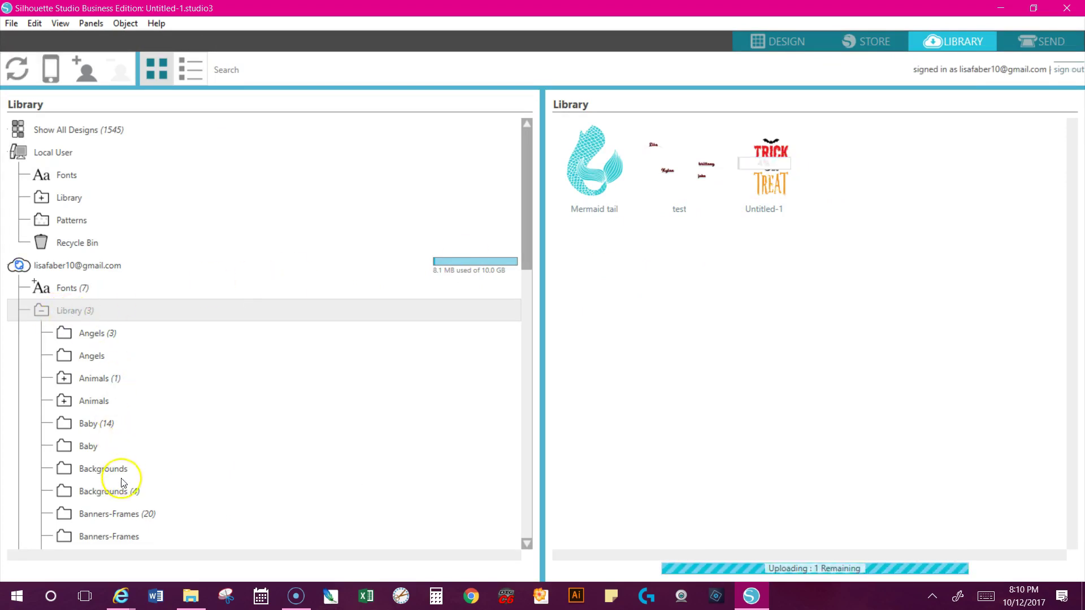
{"action": "left_click", "coordinate": [763, 212]}
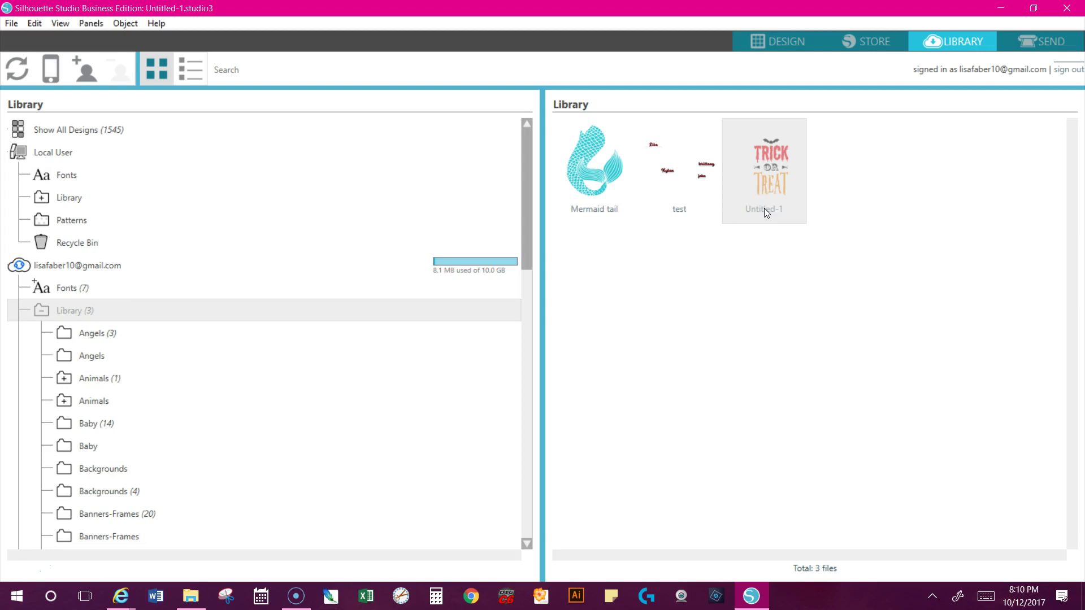
{"action": "right_click", "coordinate": [765, 206]}
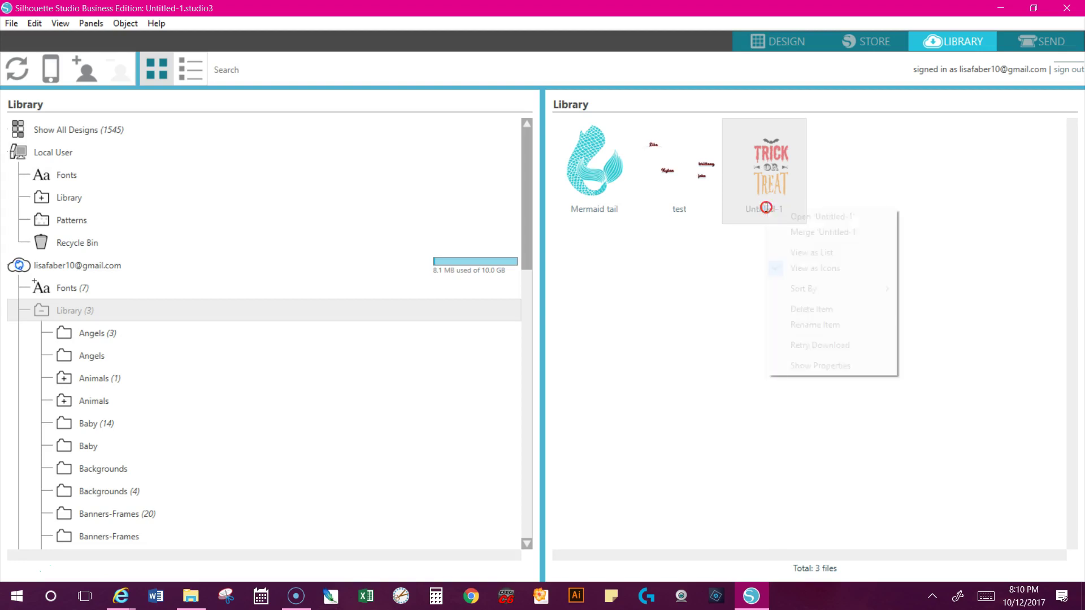
{"action": "left_click", "coordinate": [795, 326]}
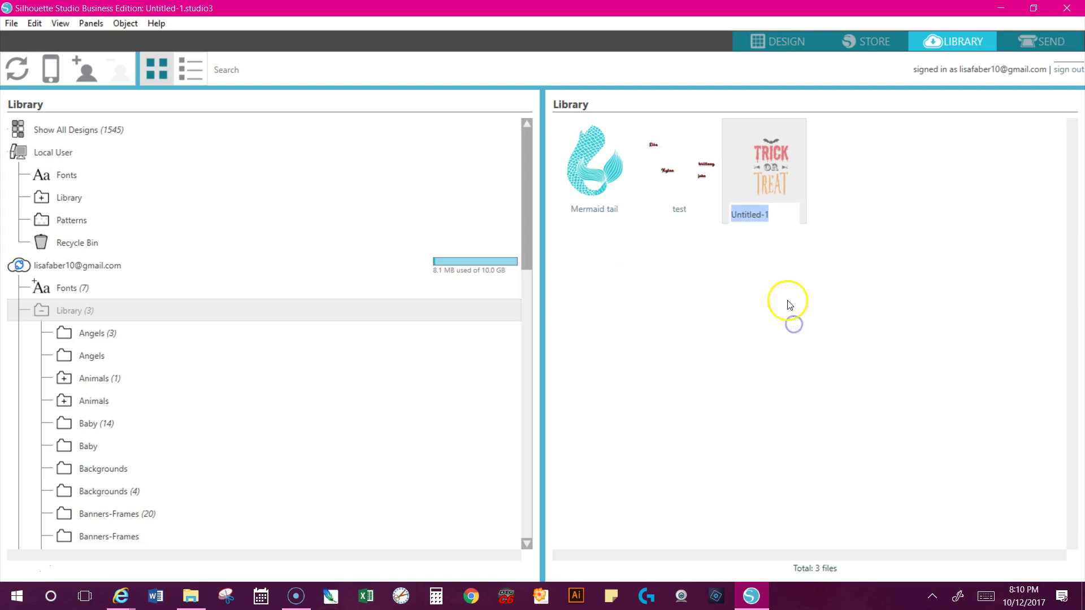
{"action": "type", "text": "Tr"}
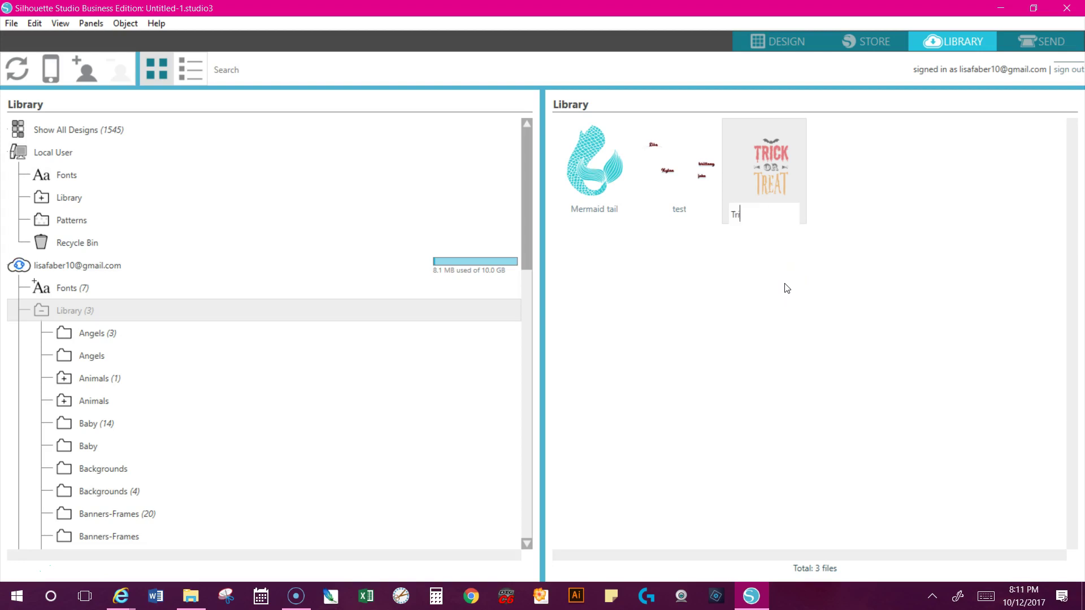
{"action": "type", "text": "ick or trick"}
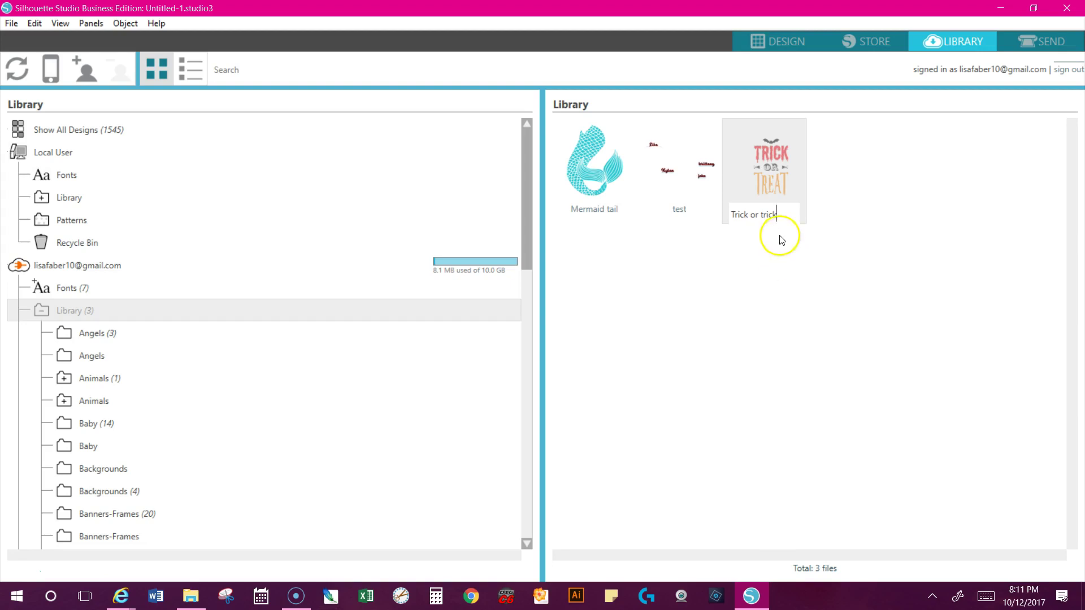
{"action": "left_click", "coordinate": [788, 189]}
{"action": "right_click", "coordinate": [789, 190]}
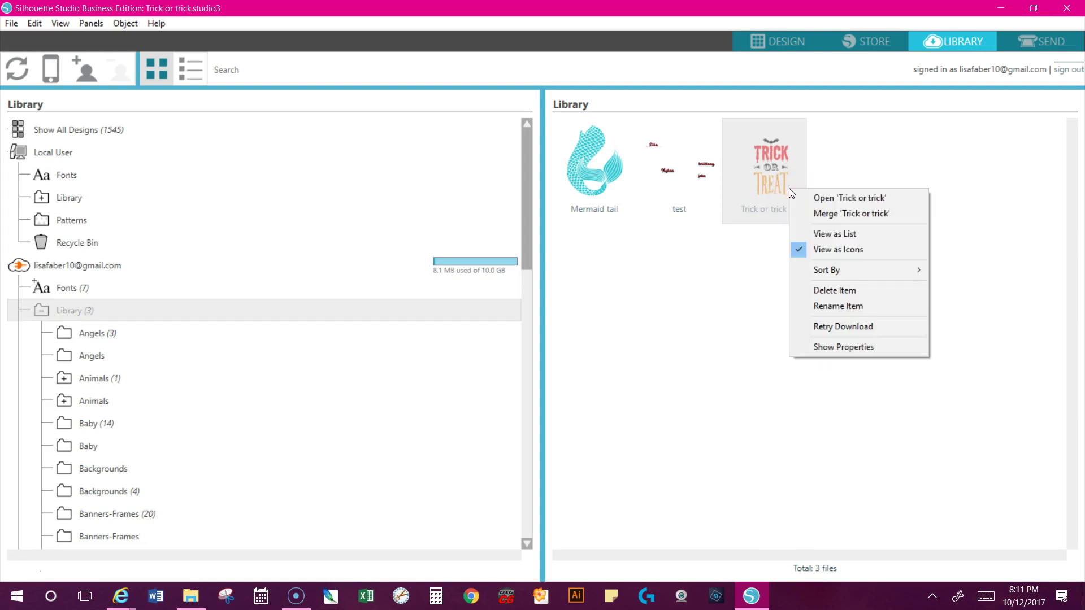
Step: Open the design's Properties and add the keyword halloween
{"action": "left_click", "coordinate": [851, 347]}
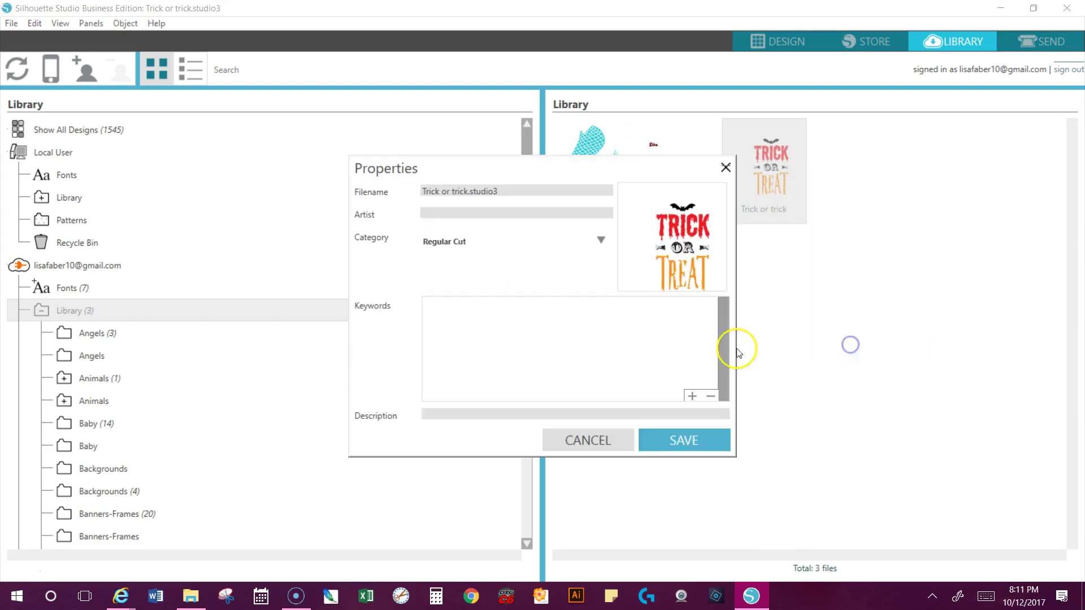
{"action": "left_click", "coordinate": [479, 312]}
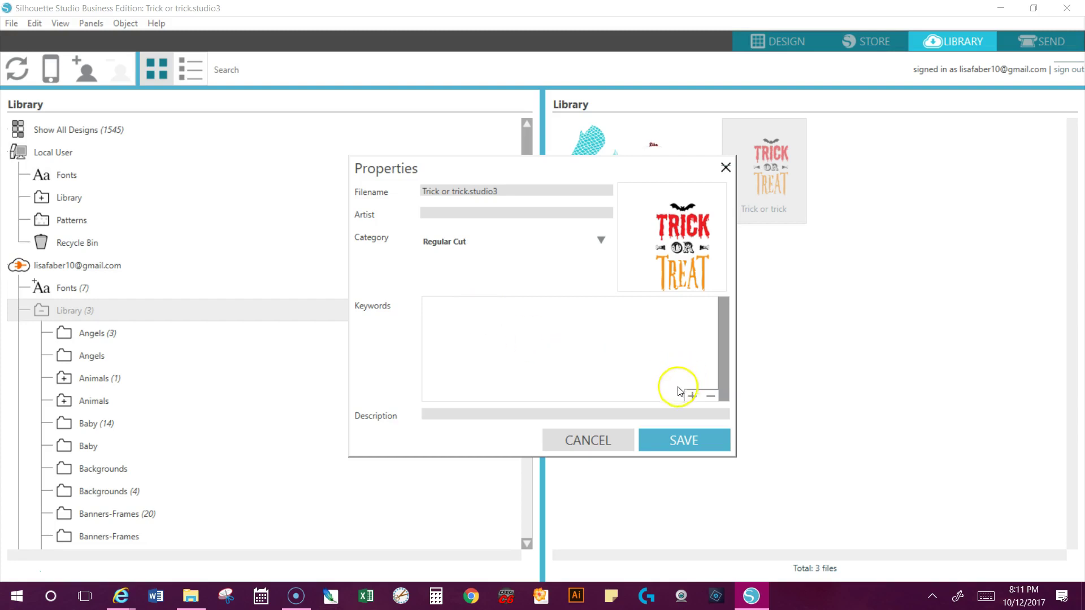
{"action": "left_click", "coordinate": [692, 397]}
{"action": "left_click", "coordinate": [693, 397]}
{"action": "left_click", "coordinate": [491, 324]}
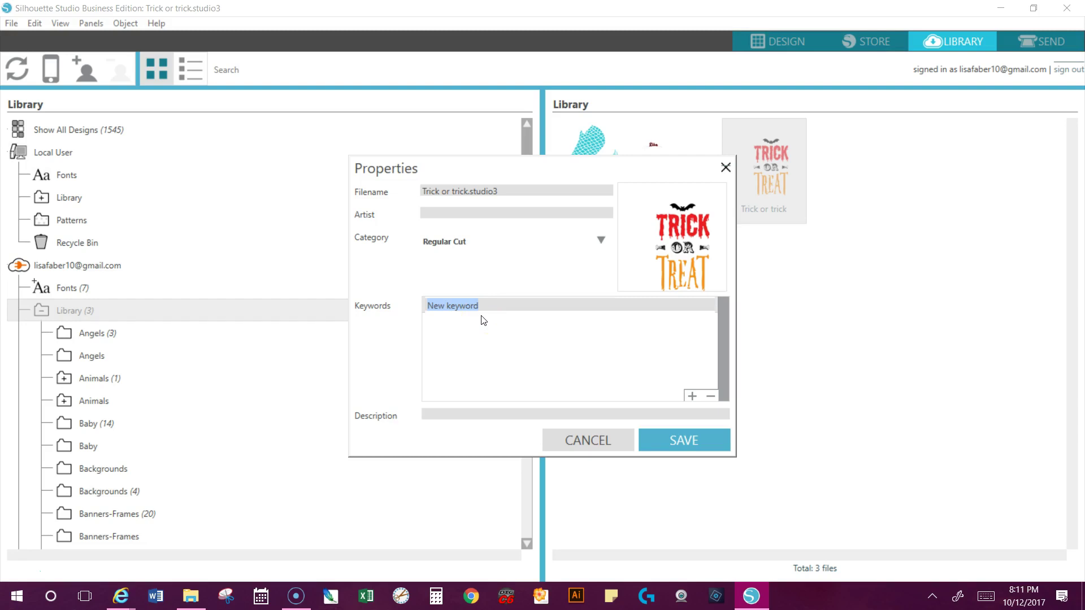
{"action": "type", "text": "halloween"}
Step: Add the keywords trick or treat, fall and commercial
{"action": "left_click", "coordinate": [692, 395]}
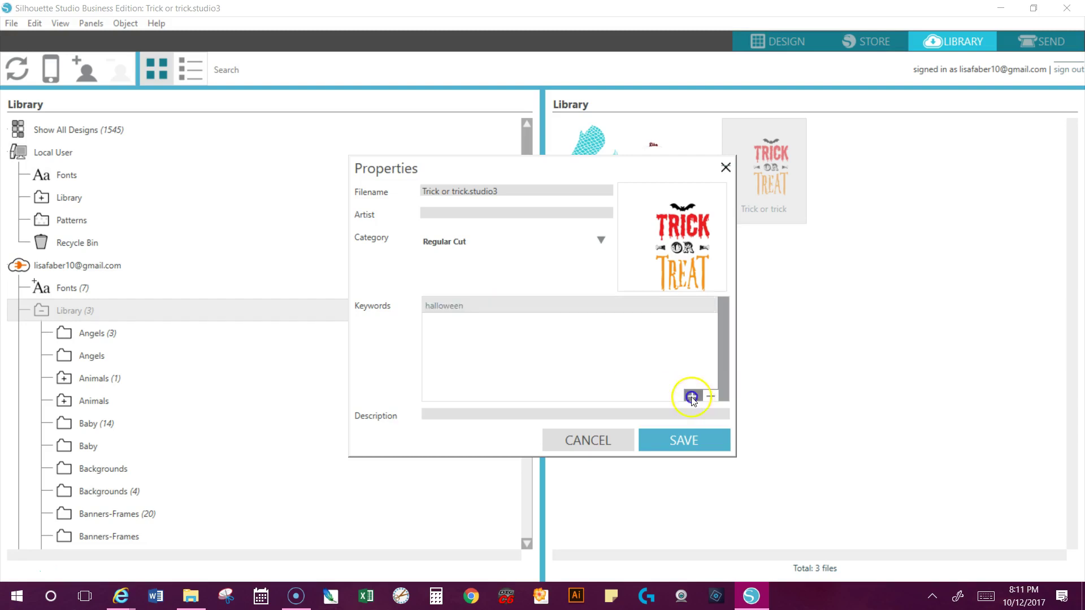
{"action": "type", "text": "trick or trae"}
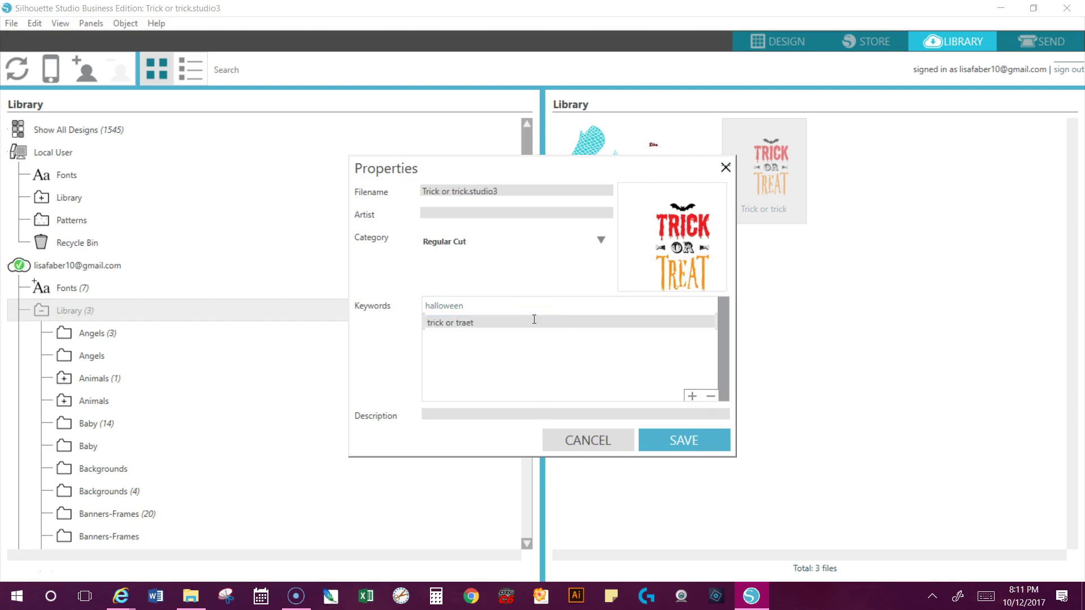
{"action": "type", "text": "t"}
{"action": "left_click", "coordinate": [692, 396]}
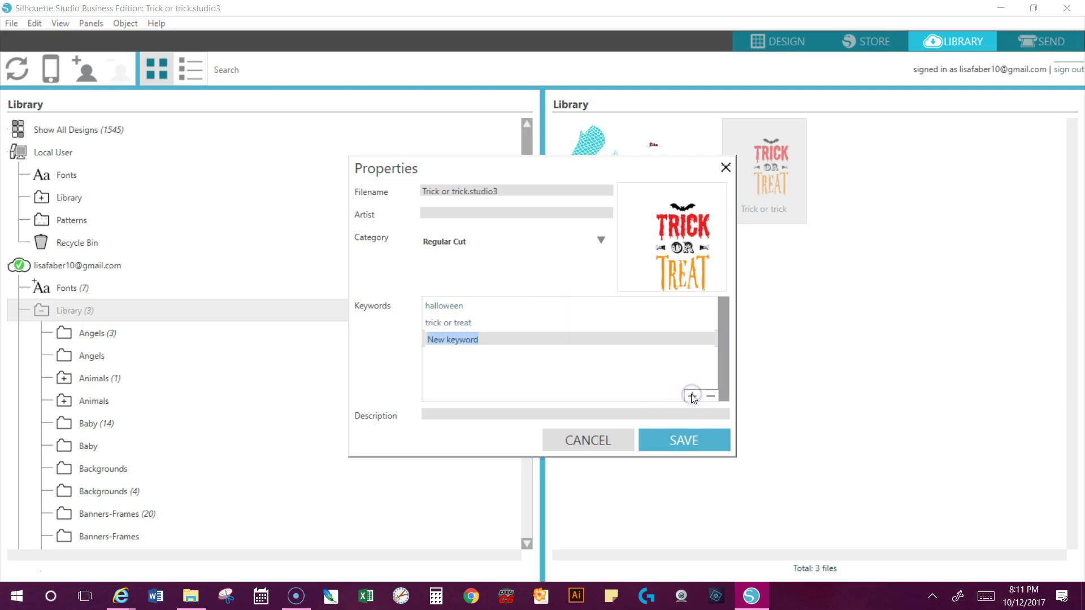
{"action": "type", "text": "fall"}
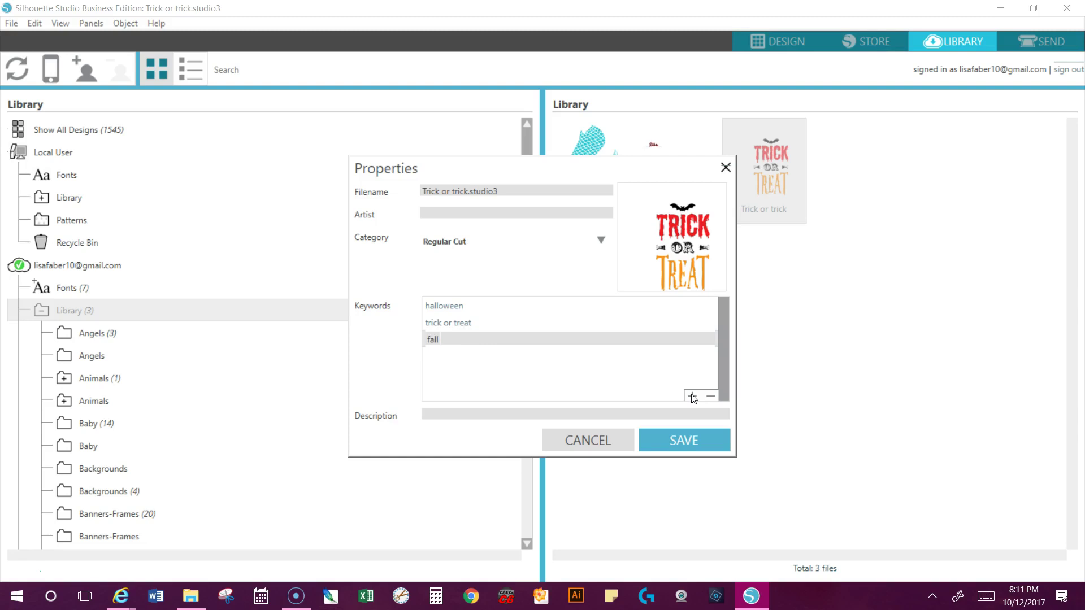
{"action": "left_click", "coordinate": [552, 314]}
{"action": "left_click", "coordinate": [692, 395]}
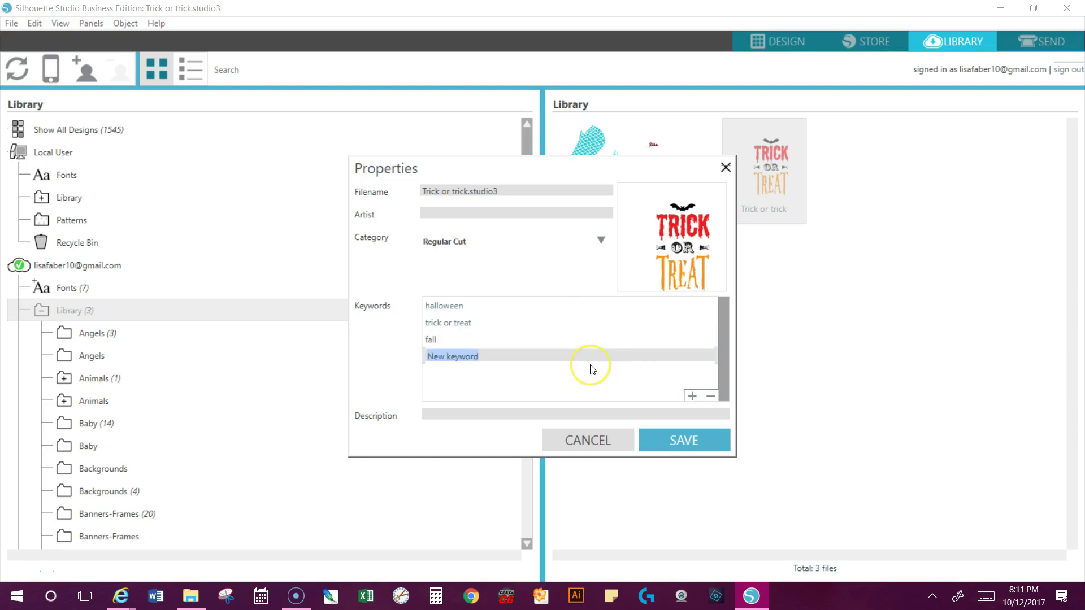
{"action": "type", "text": "comm"}
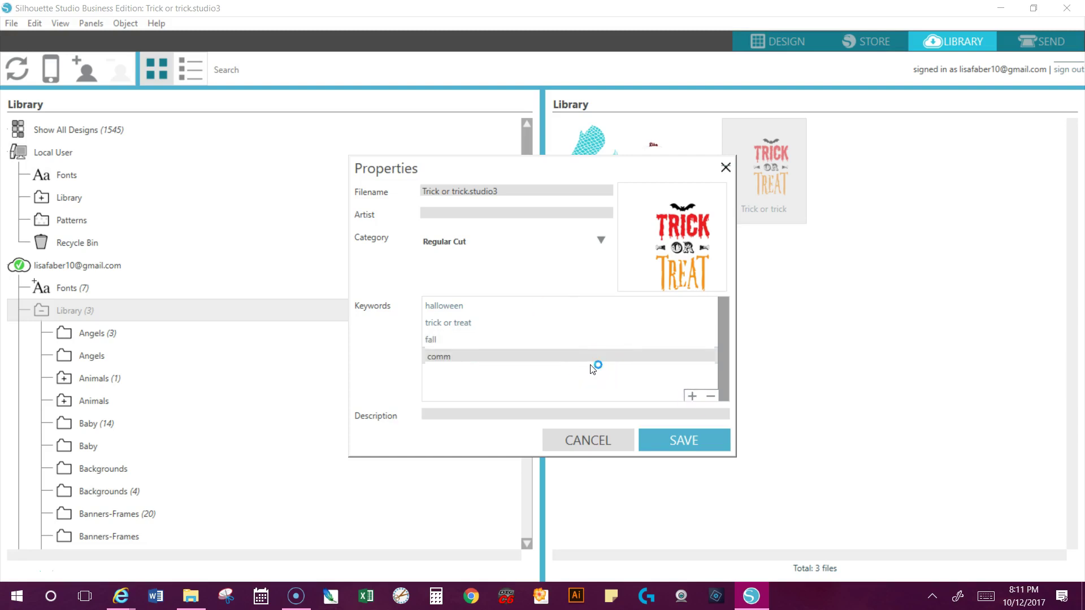
{"action": "type", "text": "ercial"}
{"action": "left_click", "coordinate": [594, 381]}
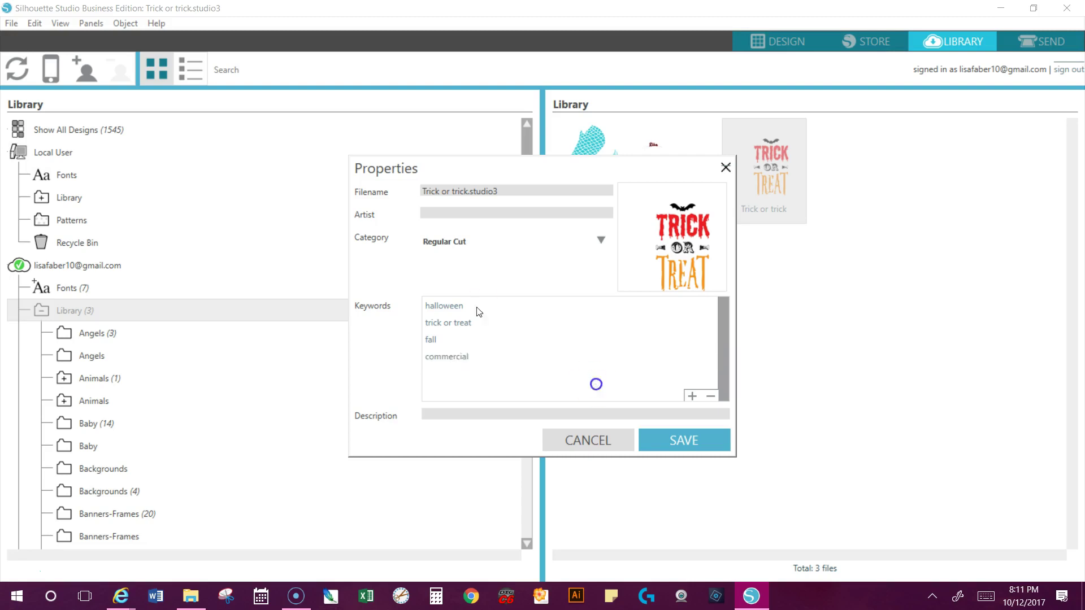
Step: Save the updated keywords and search the Library for 'comm'
{"action": "left_click", "coordinate": [689, 446]}
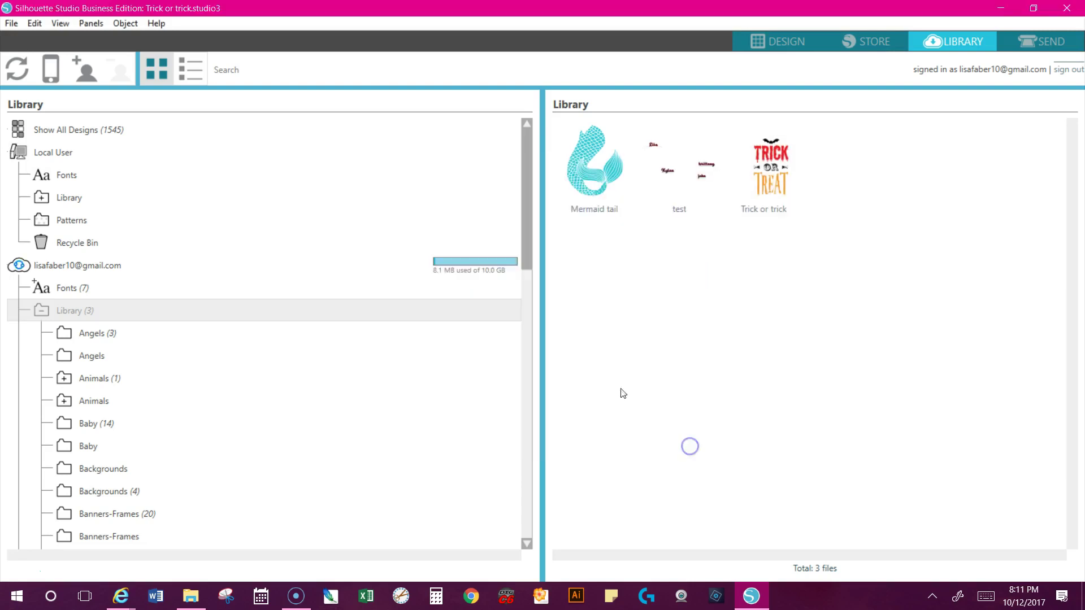
{"action": "left_click", "coordinate": [244, 73]}
{"action": "type", "text": "comm"}
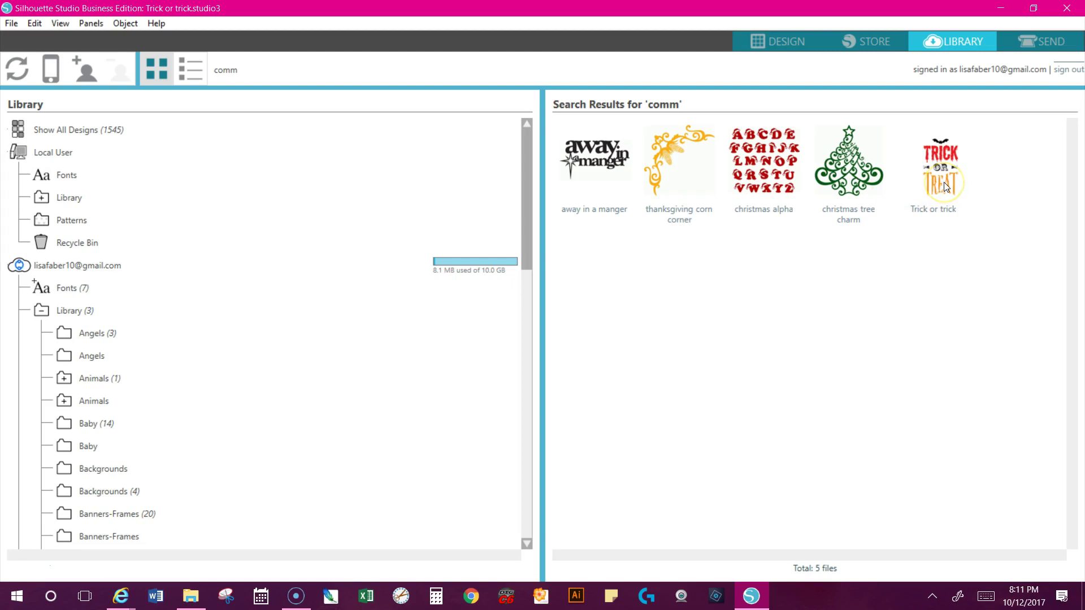
Step: Search the Library for 'halloween' and scroll through the results
{"action": "left_click", "coordinate": [178, 72]}
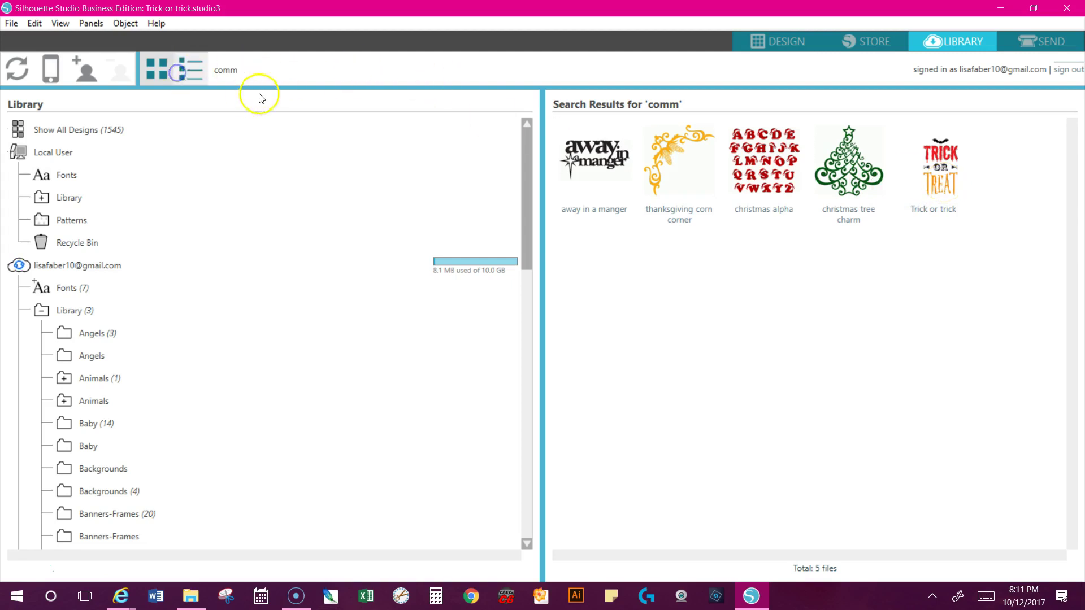
{"action": "double_click", "coordinate": [232, 66]}
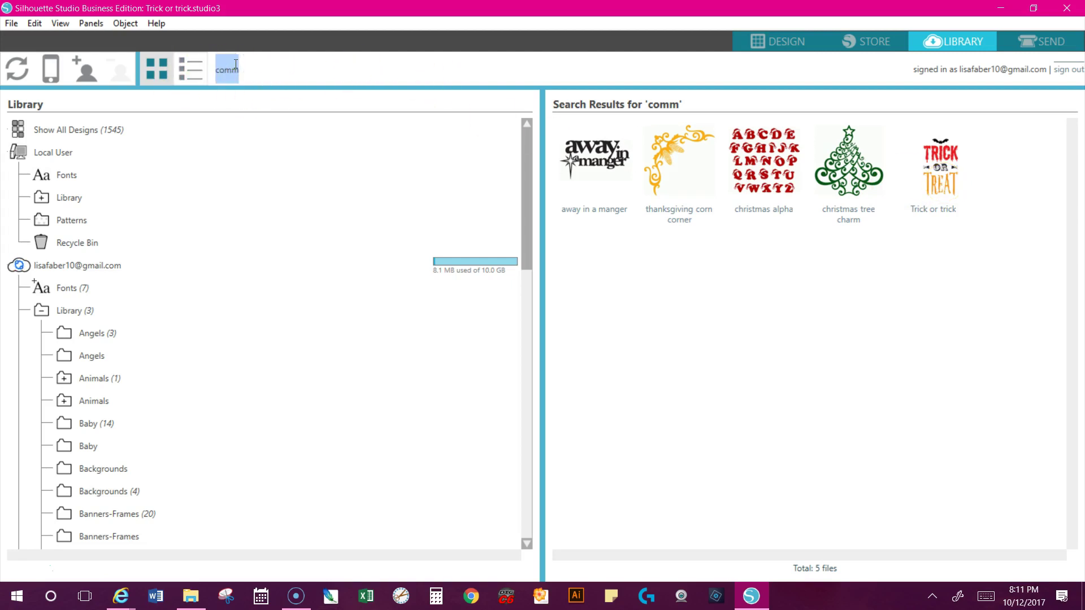
{"action": "type", "text": "hall"}
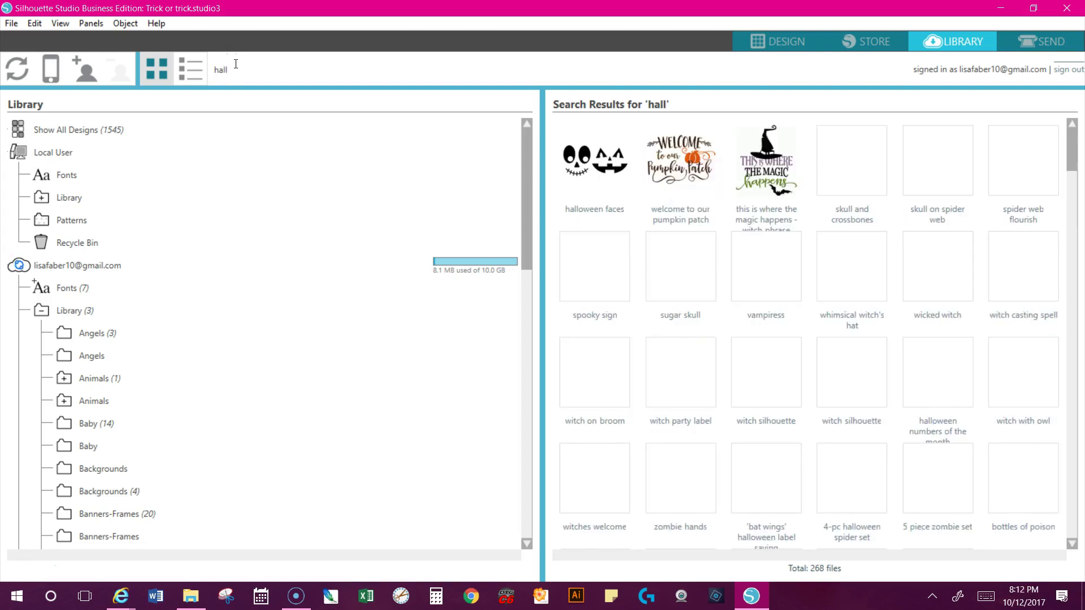
{"action": "type", "text": "oween"}
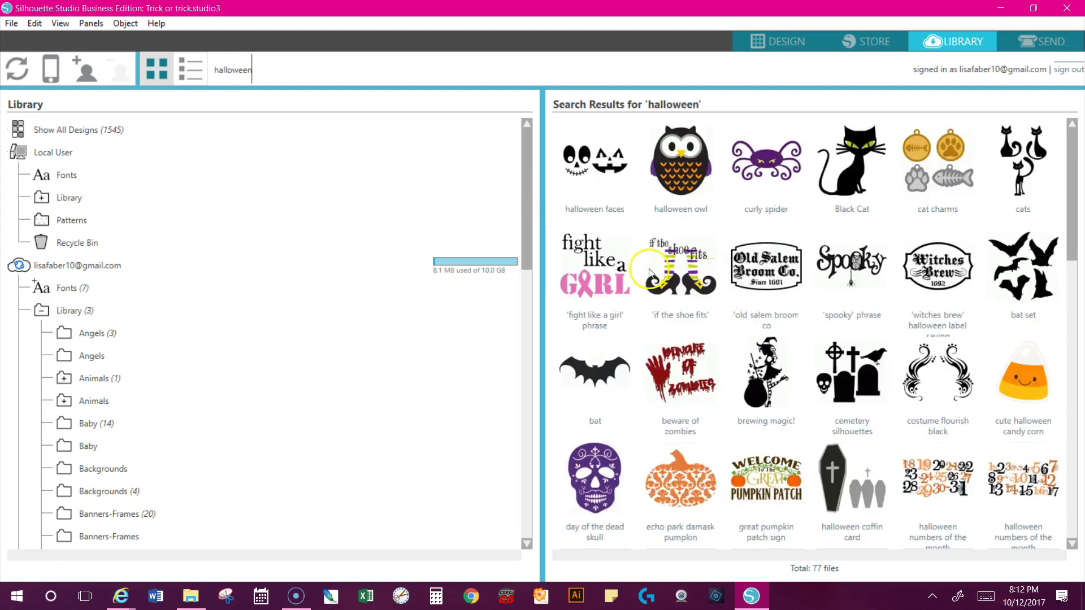
{"action": "scroll", "coordinate": [807, 322], "scroll_direction": "down", "scroll_amount": 4}
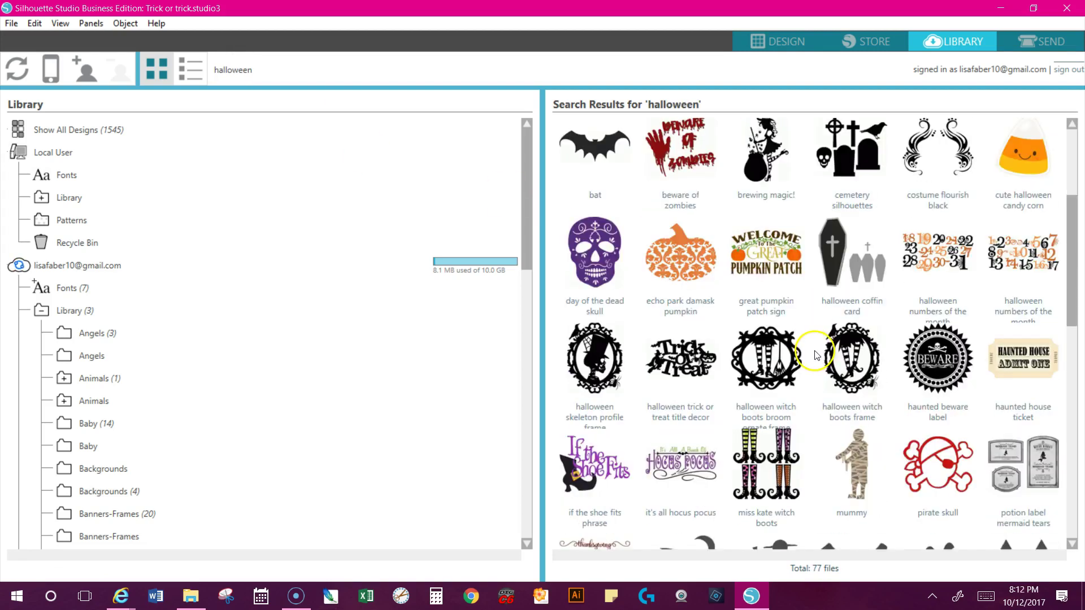
{"action": "scroll", "coordinate": [815, 354], "scroll_direction": "down", "scroll_amount": 5}
{"action": "scroll", "coordinate": [815, 358], "scroll_direction": "down", "scroll_amount": 6}
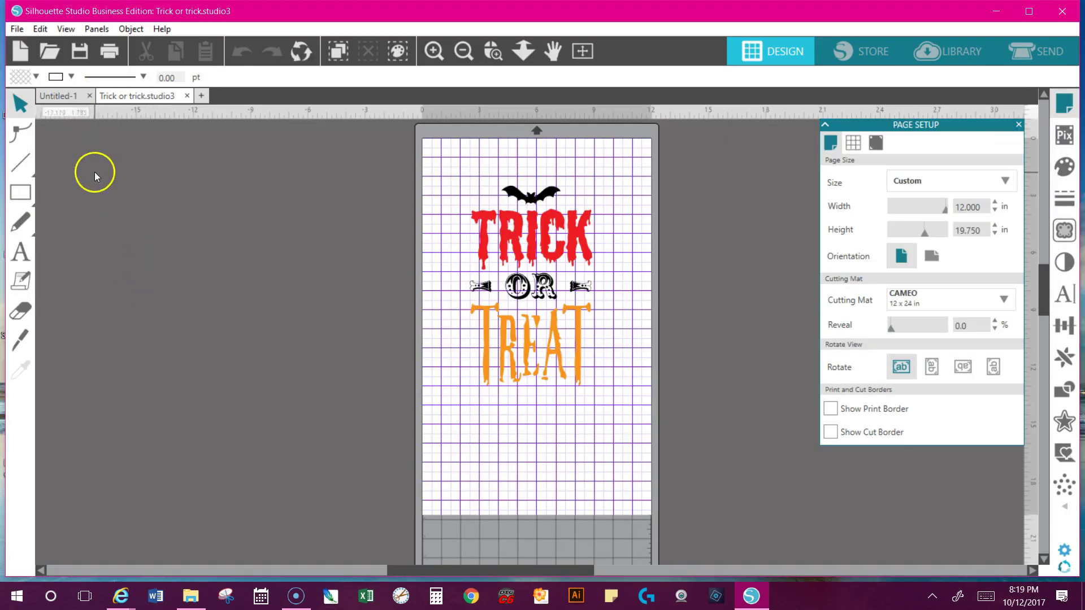
Step: Save a hard-drive copy named 'Trick or trick2' in the Sil Projects VG folder
{"action": "left_click", "coordinate": [17, 29]}
{"action": "mouse_move", "coordinate": [75, 148]}
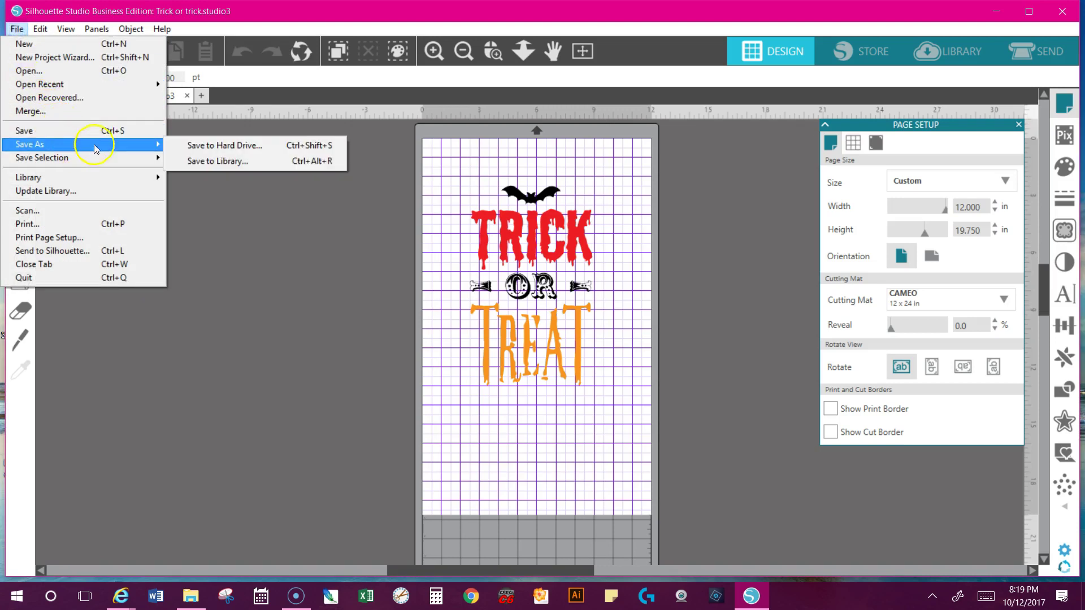
{"action": "left_click", "coordinate": [212, 145]}
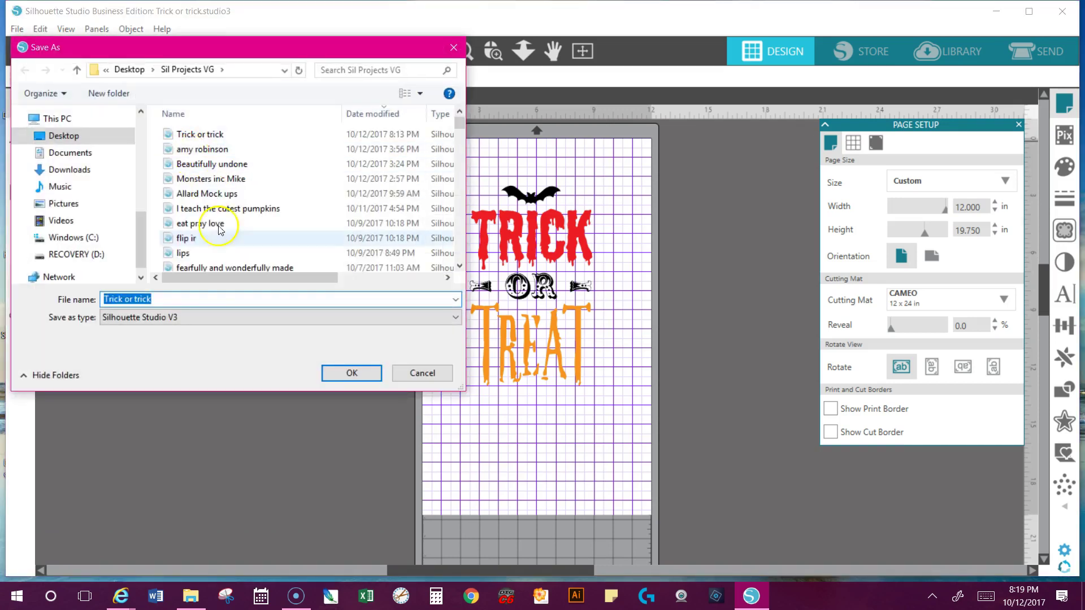
{"action": "left_click", "coordinate": [190, 299]}
{"action": "type", "text": "2"}
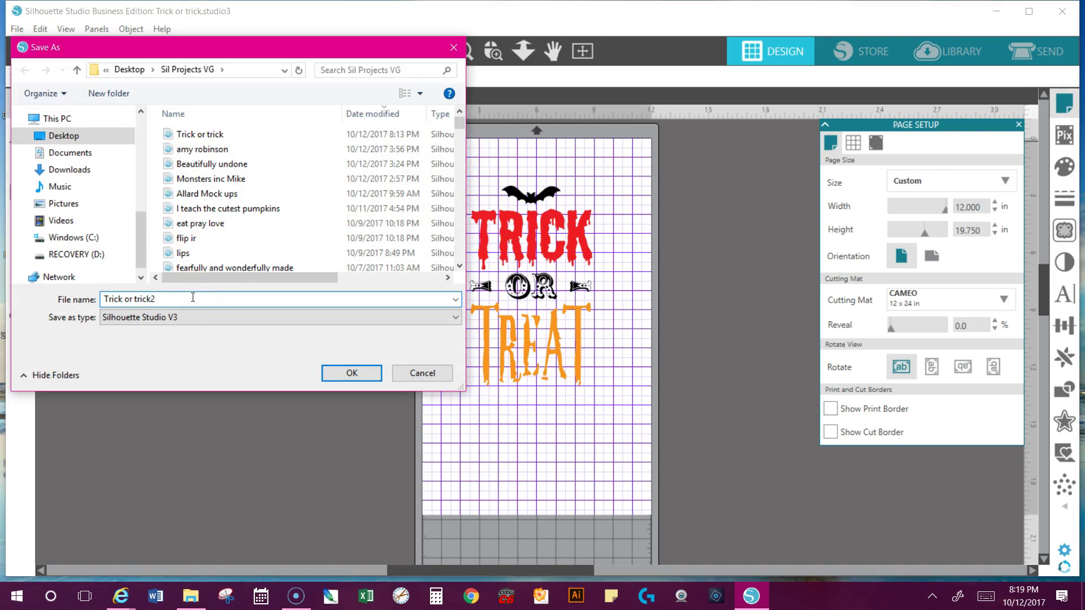
{"action": "left_click", "coordinate": [352, 372]}
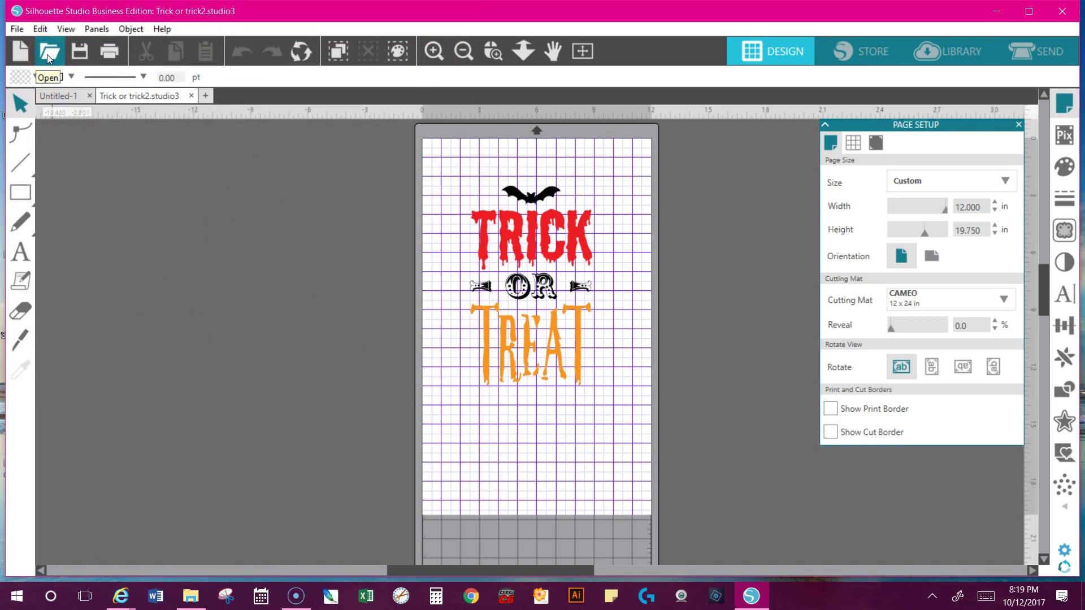
Step: Open 'Trick or trick2' from the Sil Projects VG folder on the hard drive
{"action": "left_click", "coordinate": [25, 32]}
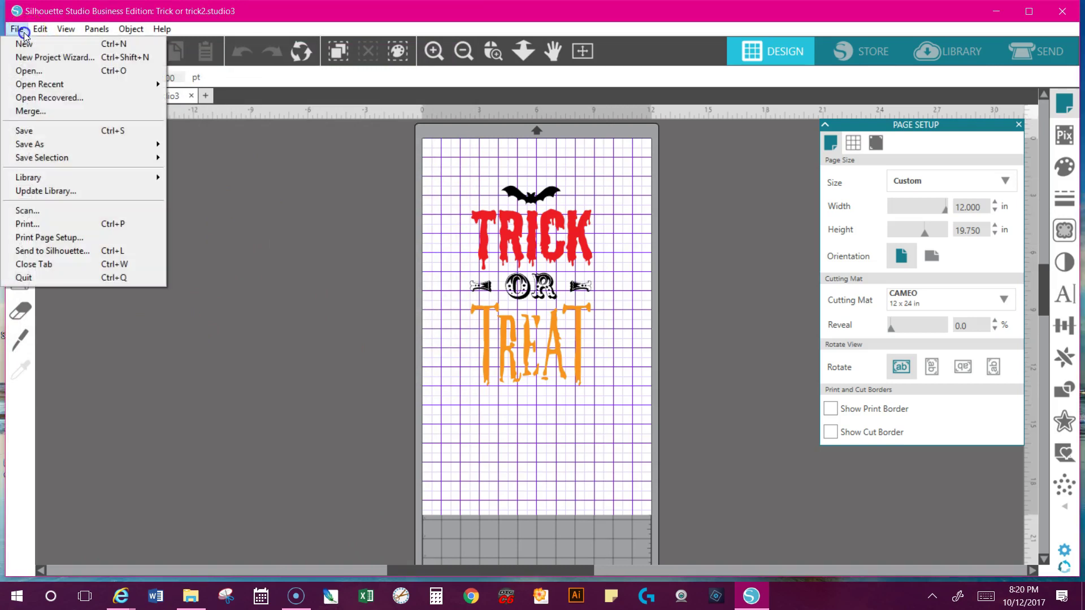
{"action": "left_click", "coordinate": [40, 70]}
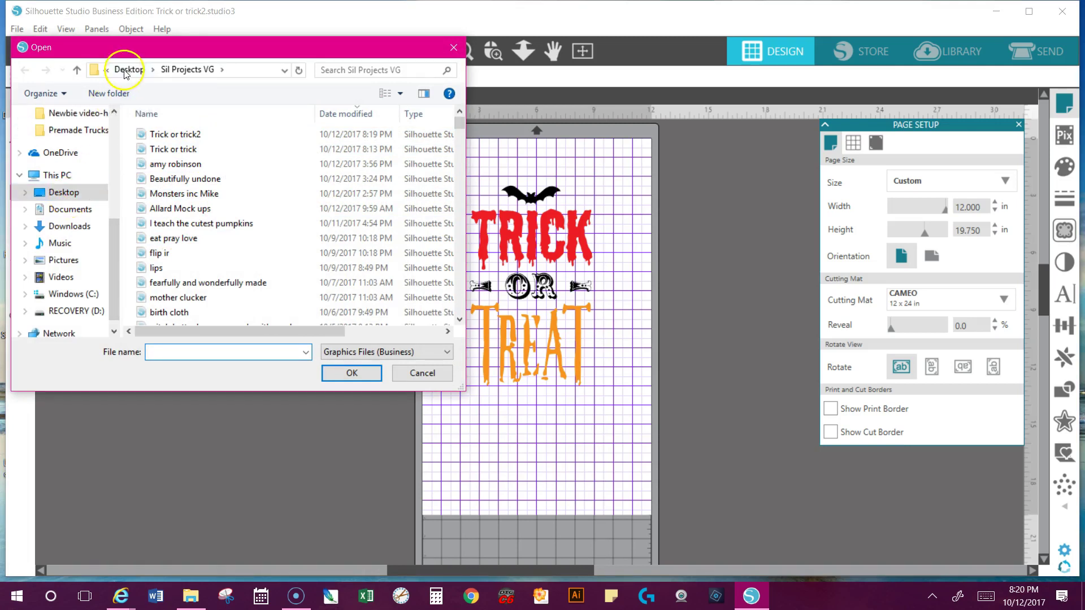
{"action": "double_click", "coordinate": [187, 134]}
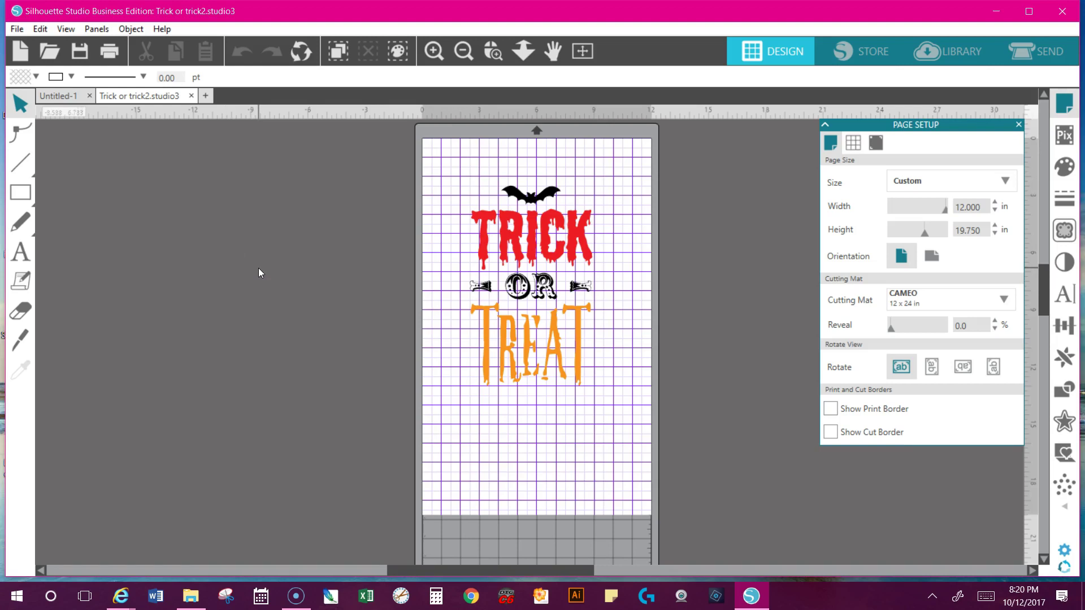
{"action": "left_click", "coordinate": [268, 317]}
{"action": "left_click", "coordinate": [270, 319]}
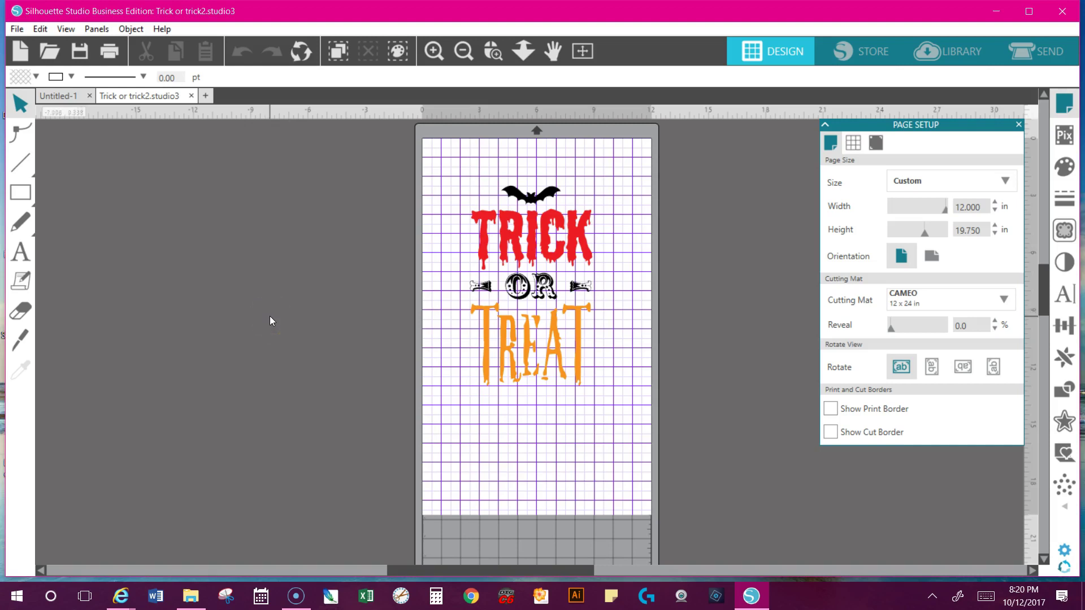